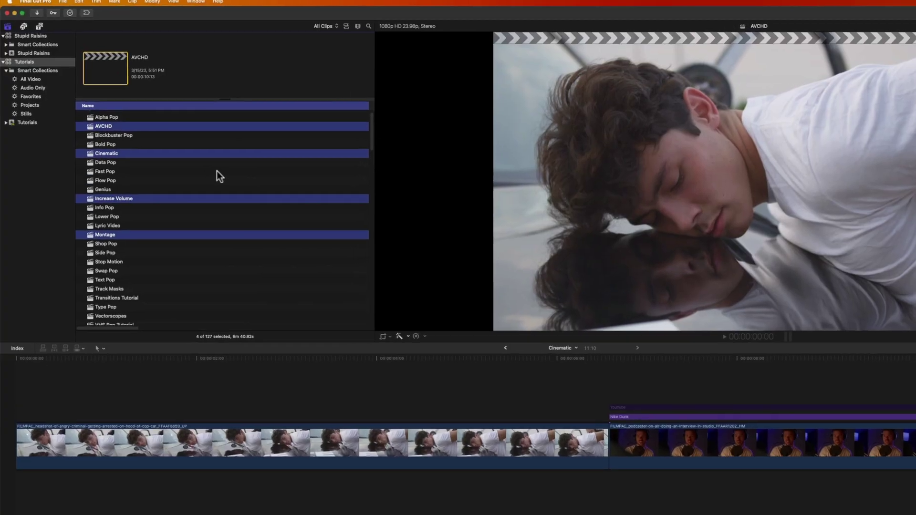
# Duplicate the four selected projects AVCHD, Cinematic, Increase Volume and Montage
pyautogui.press('super+d')
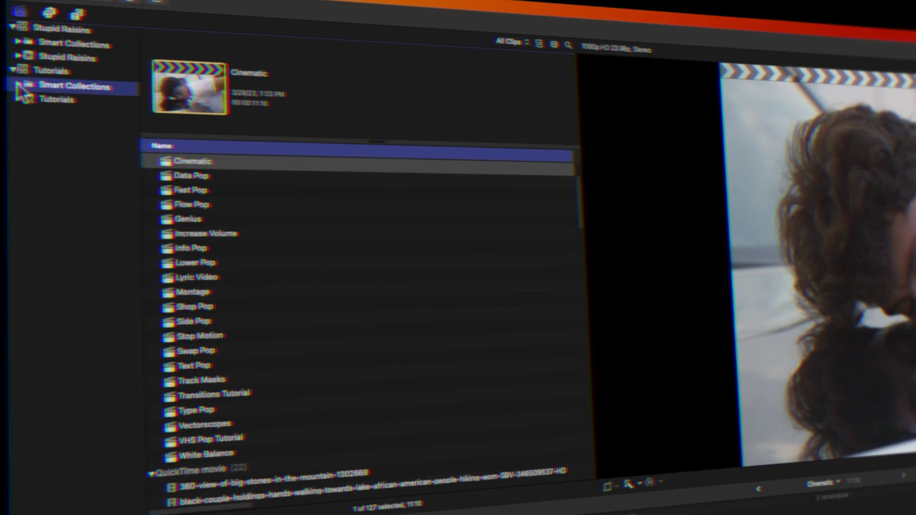
# Expand the Tutorials library's smart collections and list its contents through the Projects collection
pyautogui.click(15, 83)
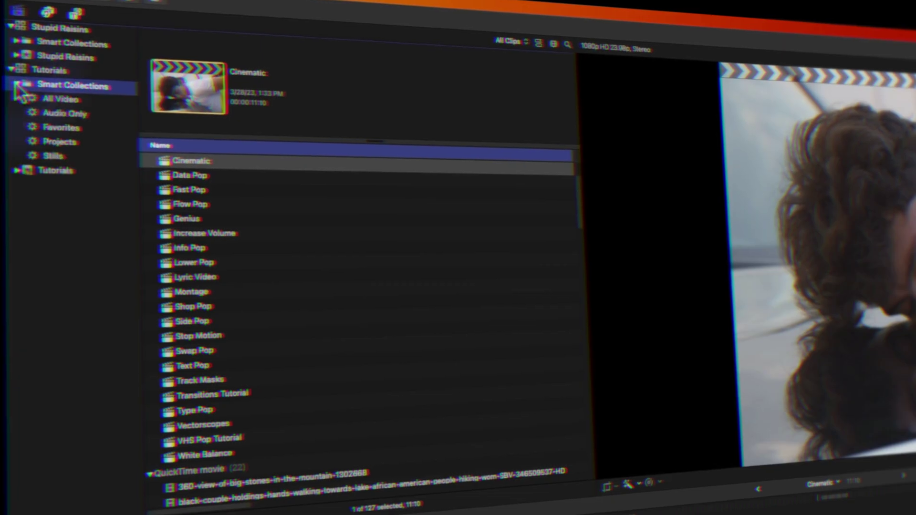
pyautogui.click(66, 144)
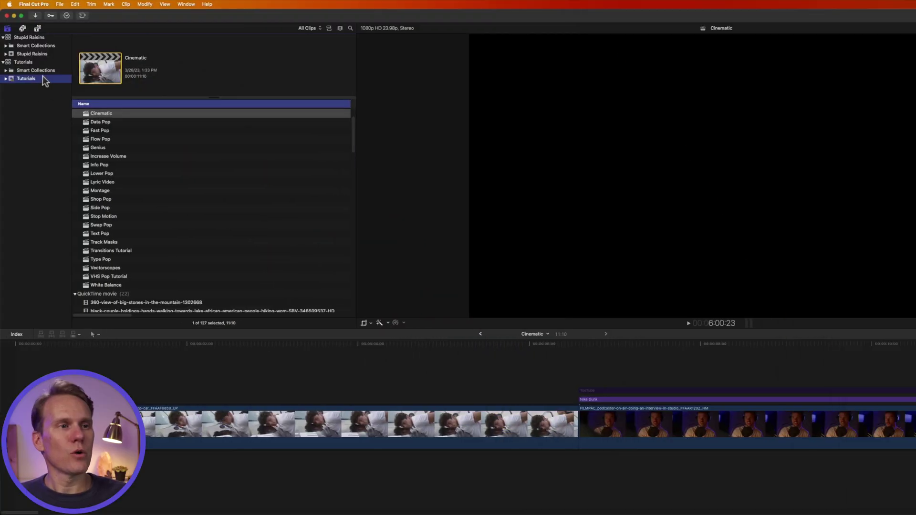
# View the contents of the Stupid Raisins library and event, and look through the projects in the Tutorials event
pyautogui.click(51, 37)
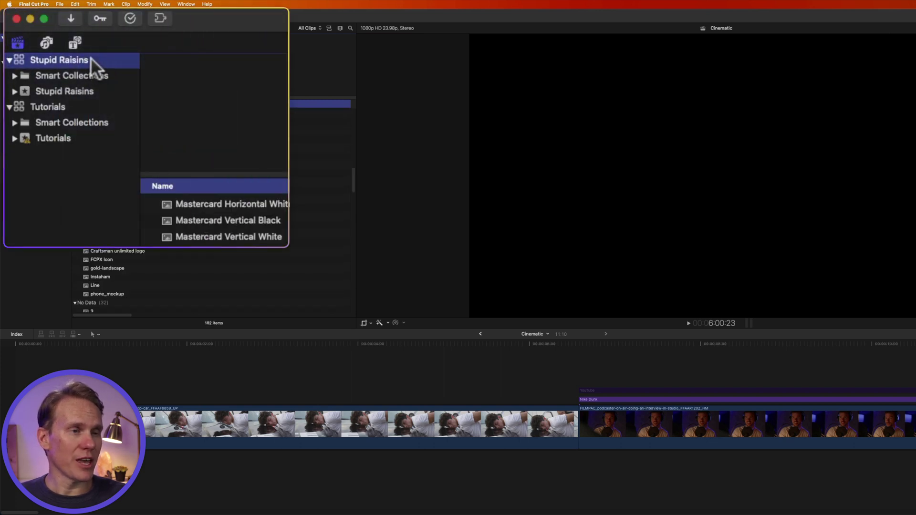
pyautogui.click(73, 91)
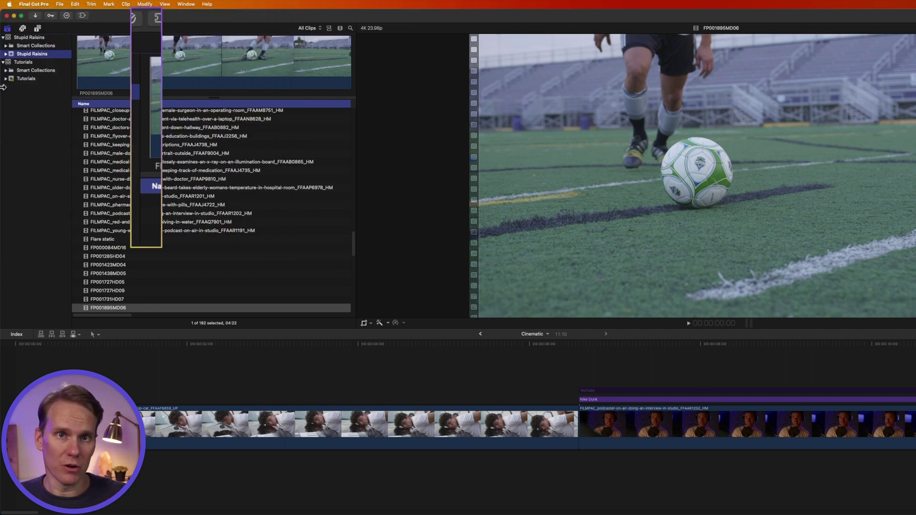
pyautogui.click(35, 80)
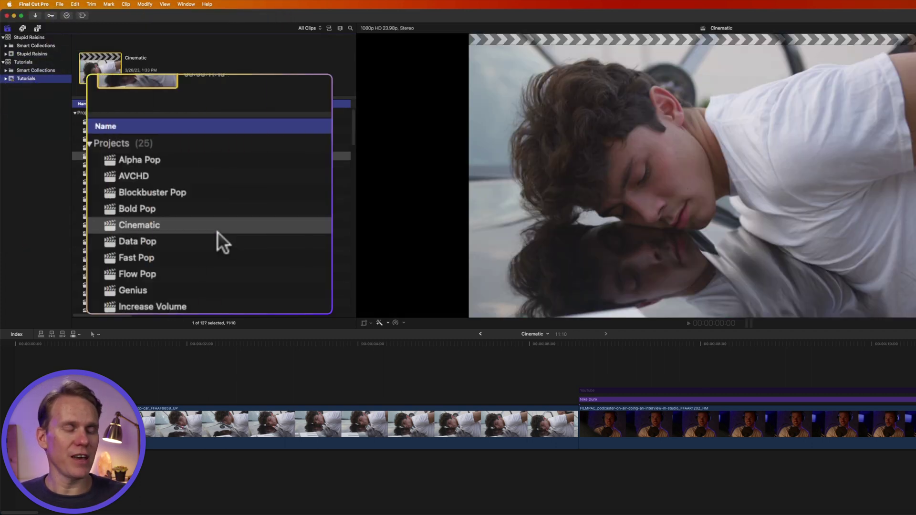
pyautogui.scroll(-2, 216, 231)
pyautogui.scroll(4, 277, 296)
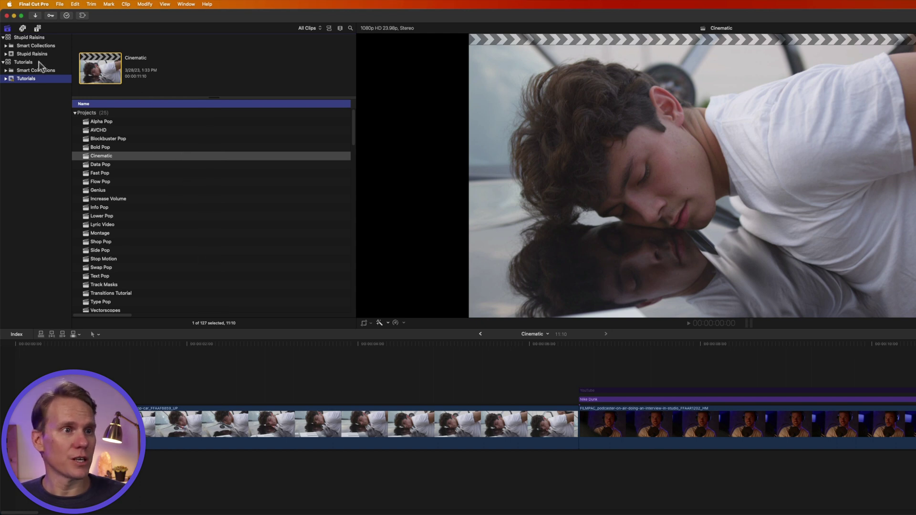
# Show only the projects of the Tutorials library using its Projects smart collection
pyautogui.click(43, 123)
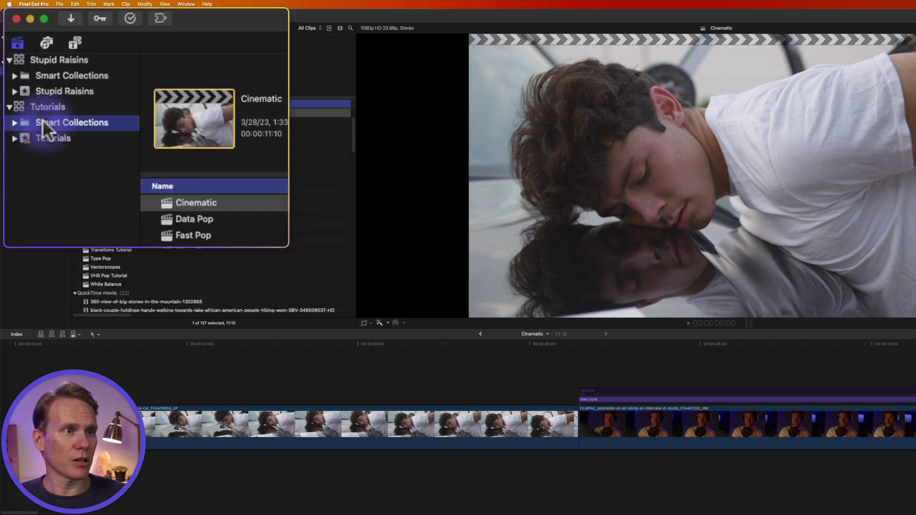
pyautogui.click(13, 123)
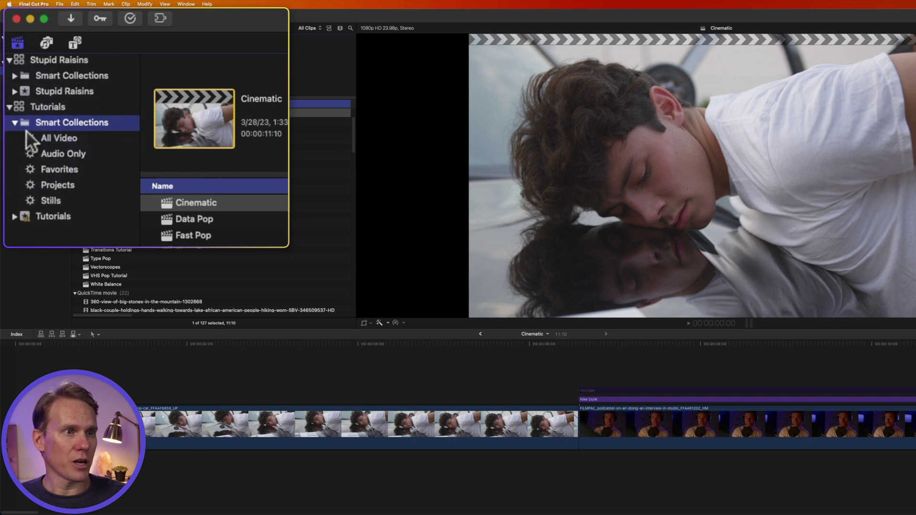
pyautogui.click(67, 186)
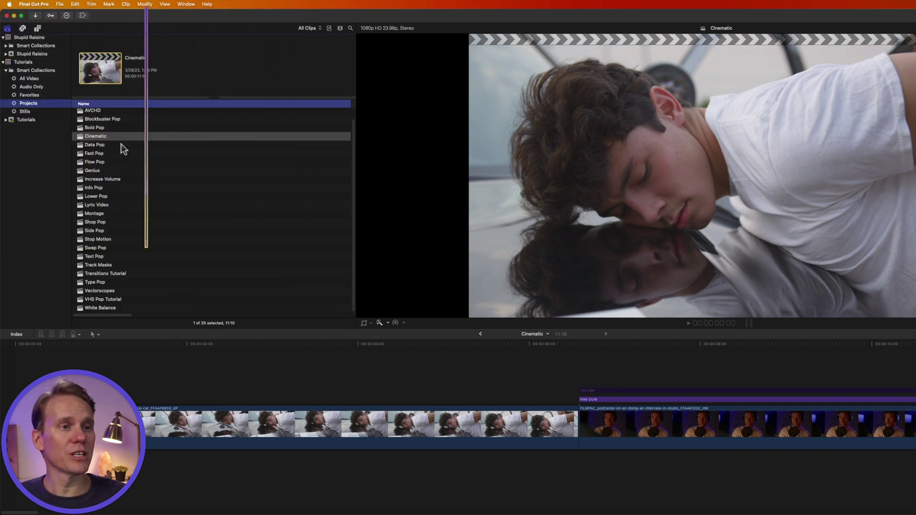
# Show everything in the Tutorials library and select the Cinematic project
pyautogui.click(16, 62)
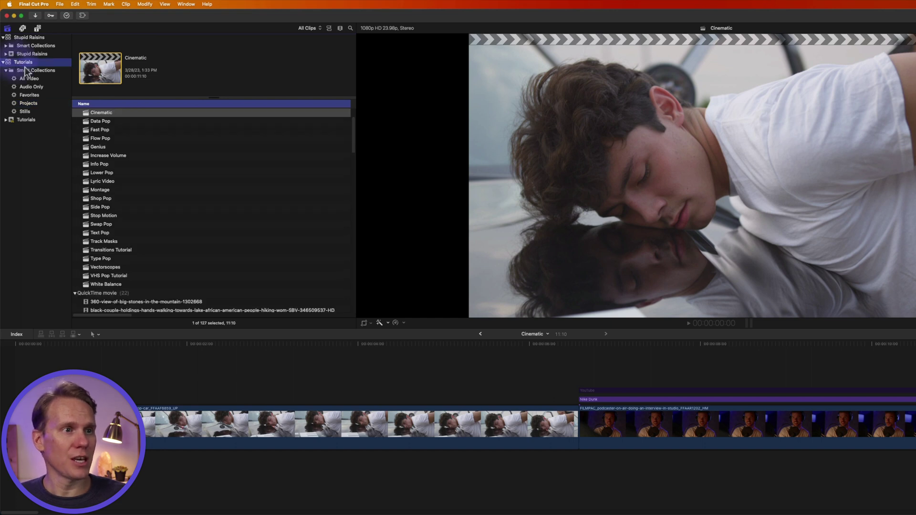
pyautogui.scroll(2, 110, 160)
pyautogui.click(125, 150)
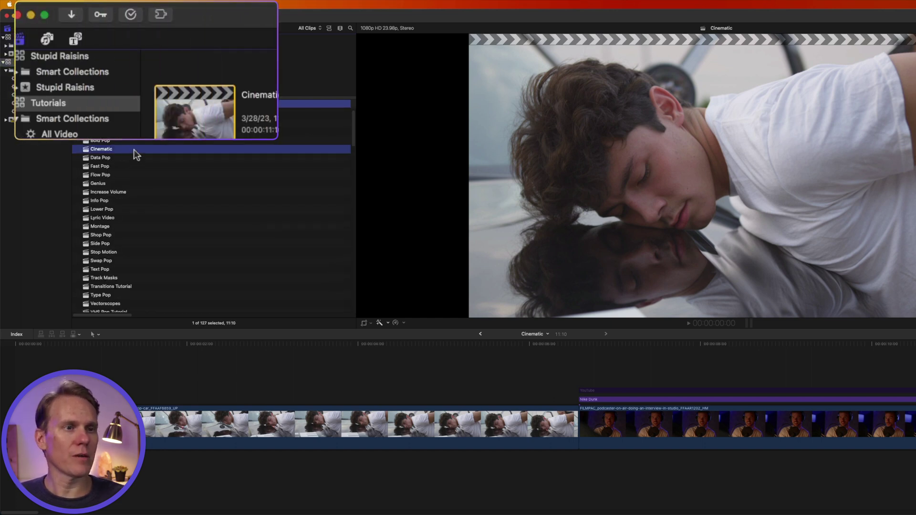
# Hide the libraries sidebar and show it again
pyautogui.click(14, 41)
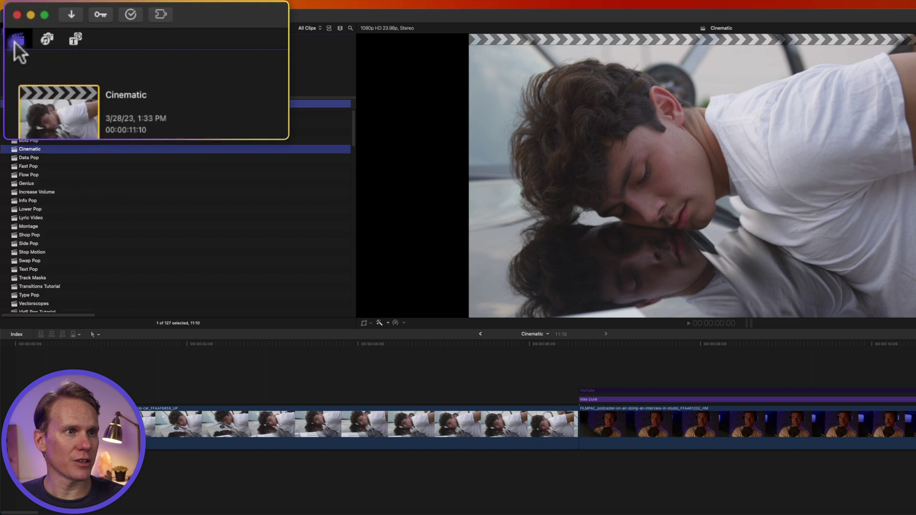
pyautogui.click(15, 40)
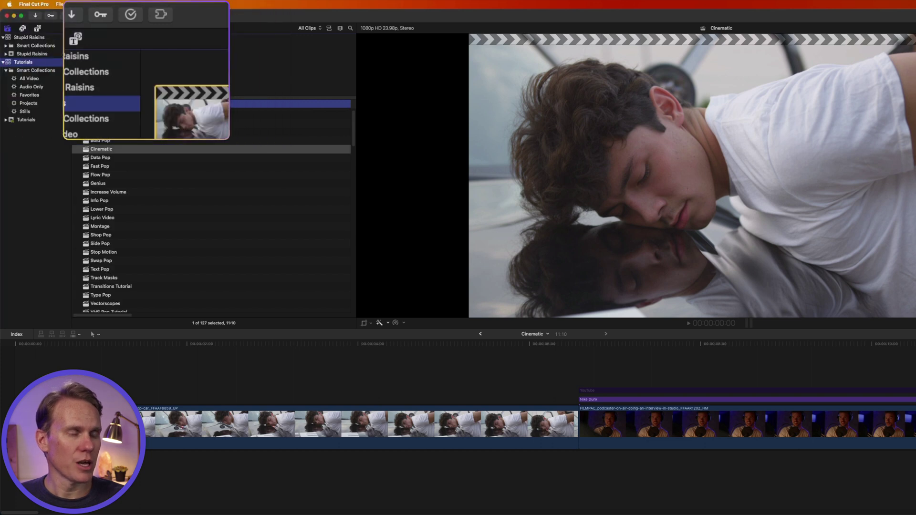
# Select the consecutive range of projects from Cinematic through Genius
pyautogui.click(146, 149)
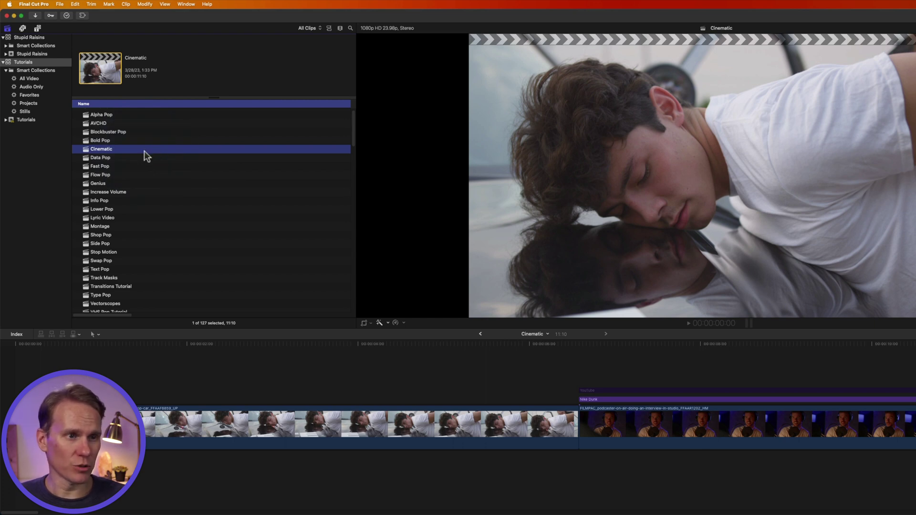
pyautogui.keyDown('shift'); pyautogui.click(115, 182); pyautogui.keyUp('shift')
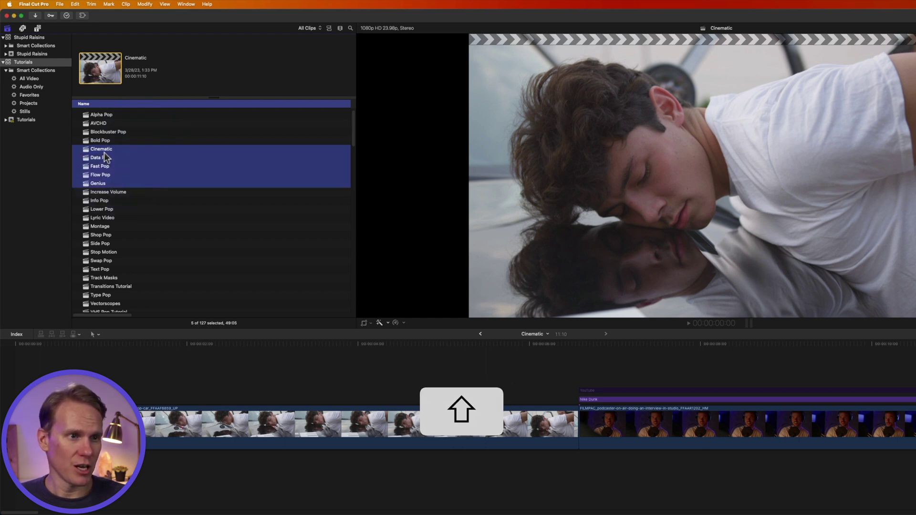
# Select the non-adjacent projects AVCHD, Cinematic, Increase Volume and Montage together and duplicate them
pyautogui.click(113, 140)
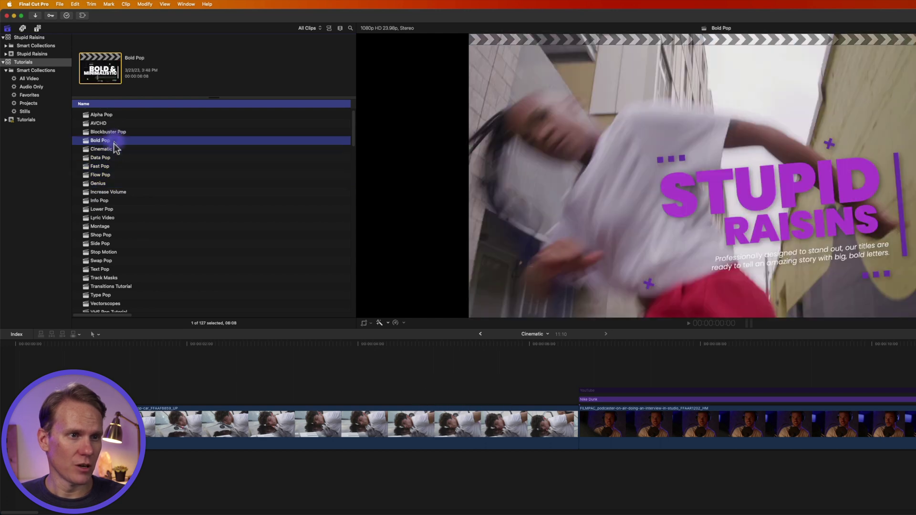
pyautogui.click(115, 148)
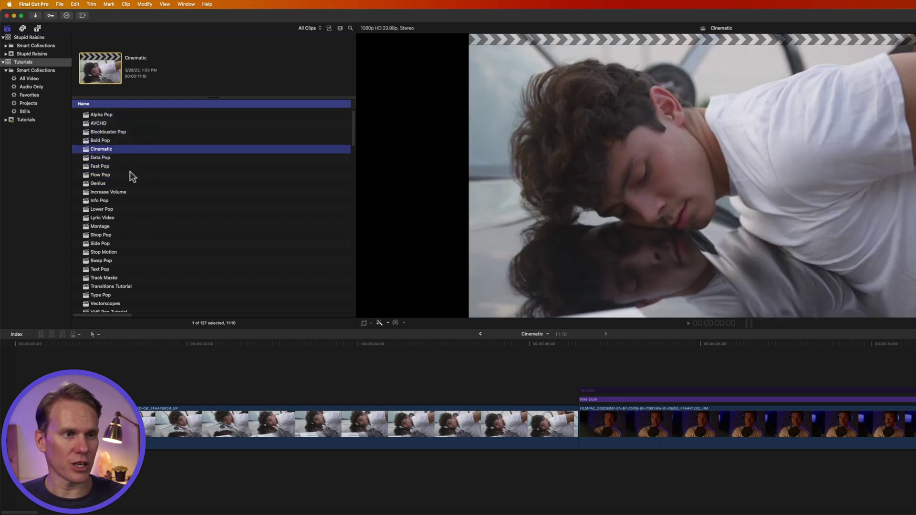
pyautogui.keyDown('super'); pyautogui.click(130, 192); pyautogui.keyUp('super')
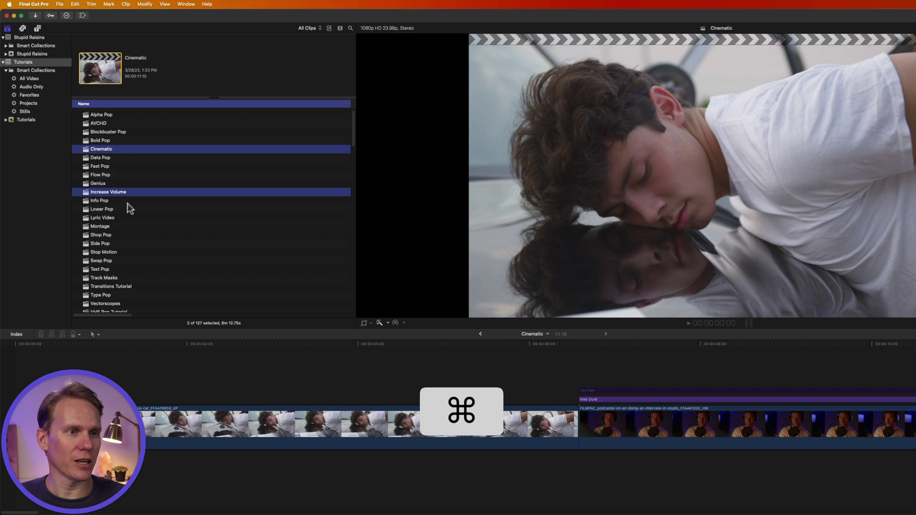
pyautogui.keyDown('super'); pyautogui.click(116, 226); pyautogui.keyUp('super')
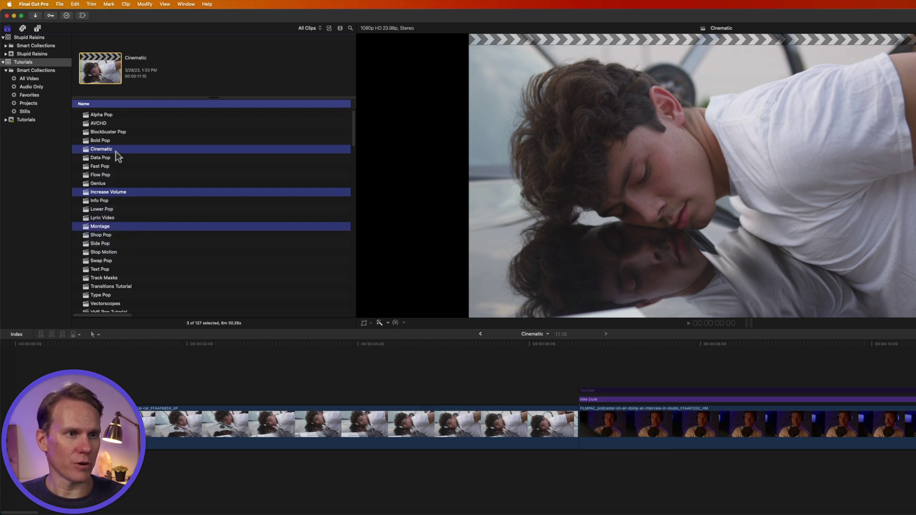
pyautogui.keyDown('super'); pyautogui.click(115, 124); pyautogui.keyUp('super')
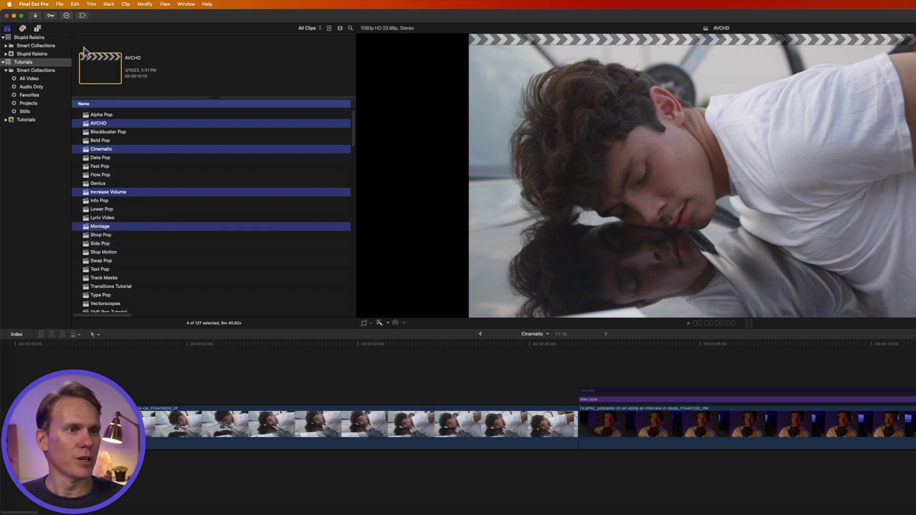
pyautogui.click(75, 5)
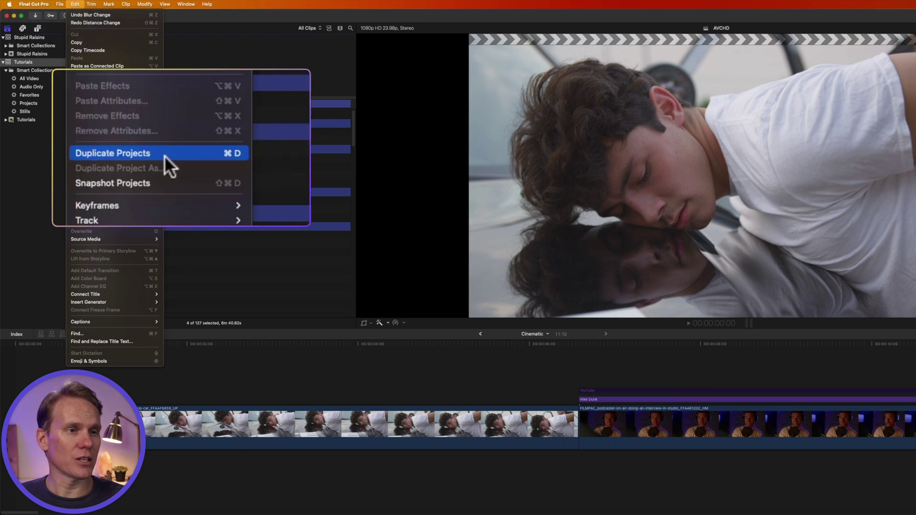
pyautogui.click(164, 155)
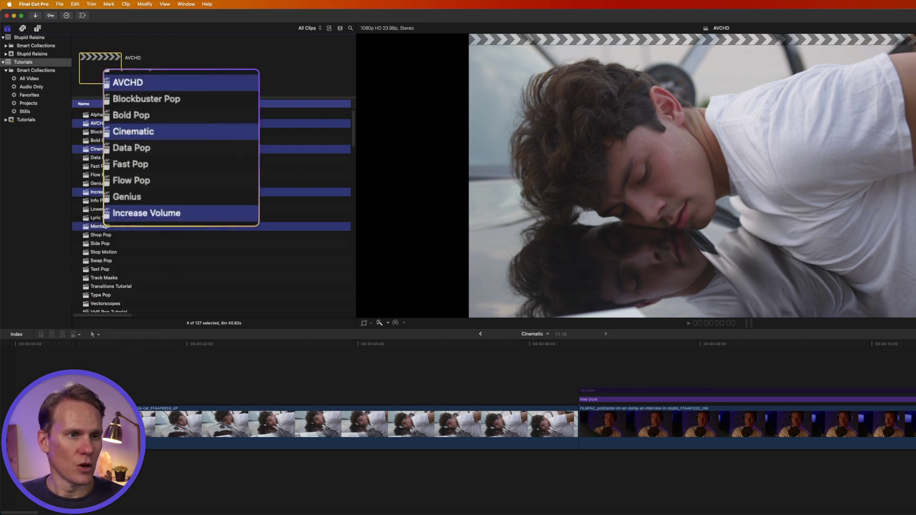
pyautogui.rightClick(171, 150)
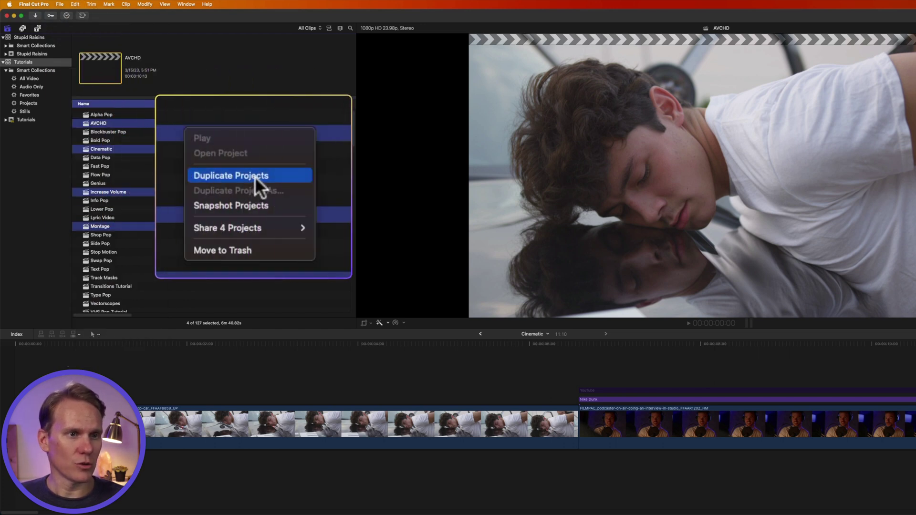
pyautogui.click(255, 177)
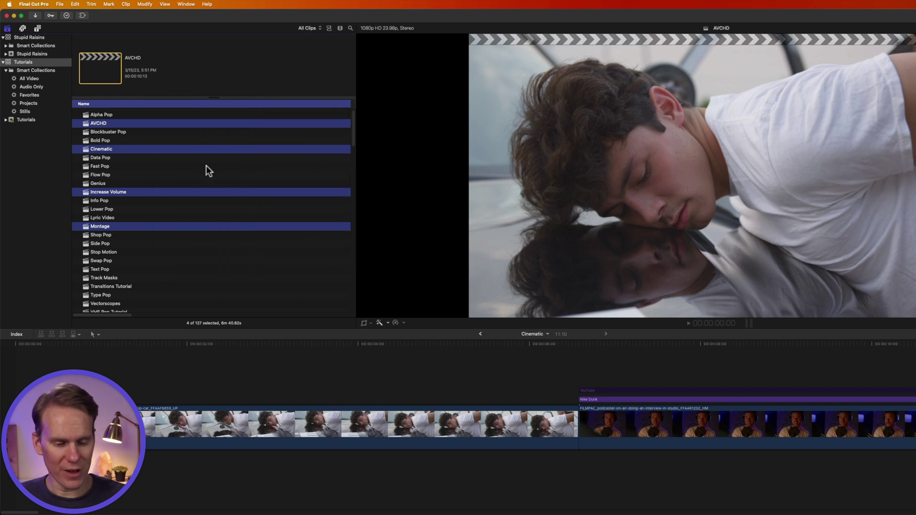
pyautogui.press('super+d')
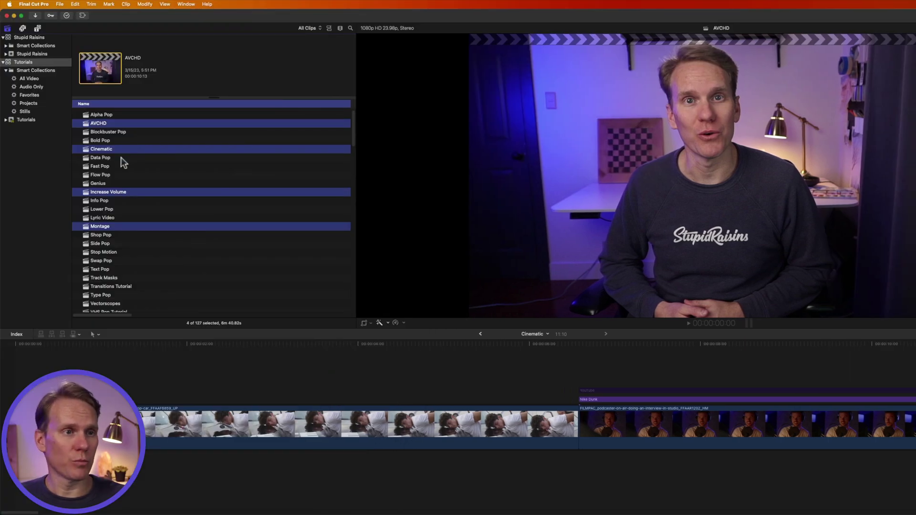
# Select the projects from Data Pop through Genius and create snapshots of all four
pyautogui.click(122, 157)
pyautogui.keyDown('shift'); pyautogui.click(114, 183); pyautogui.keyUp('shift')
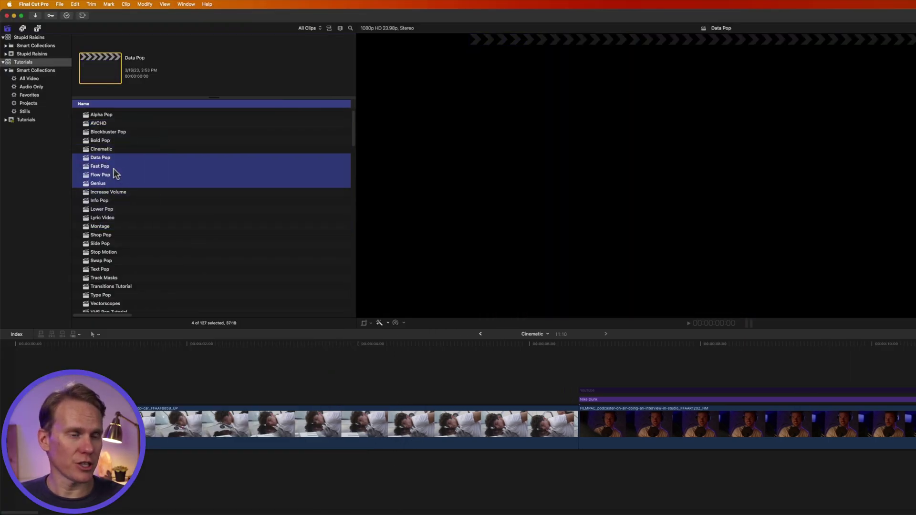
pyautogui.click(75, 4)
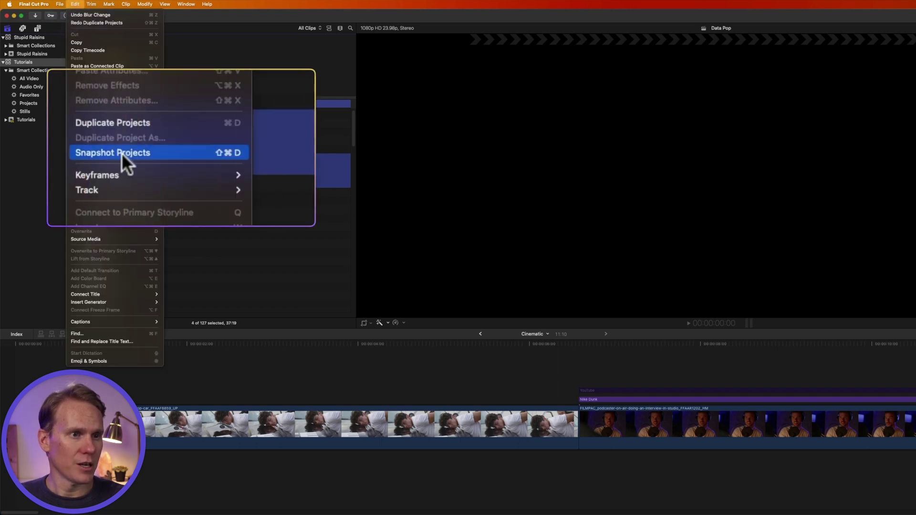
pyautogui.click(138, 153)
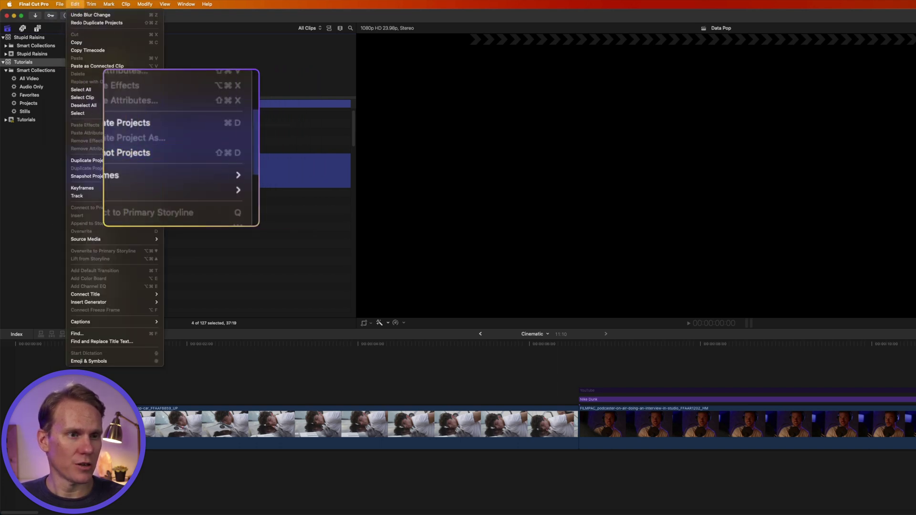
pyautogui.rightClick(176, 163)
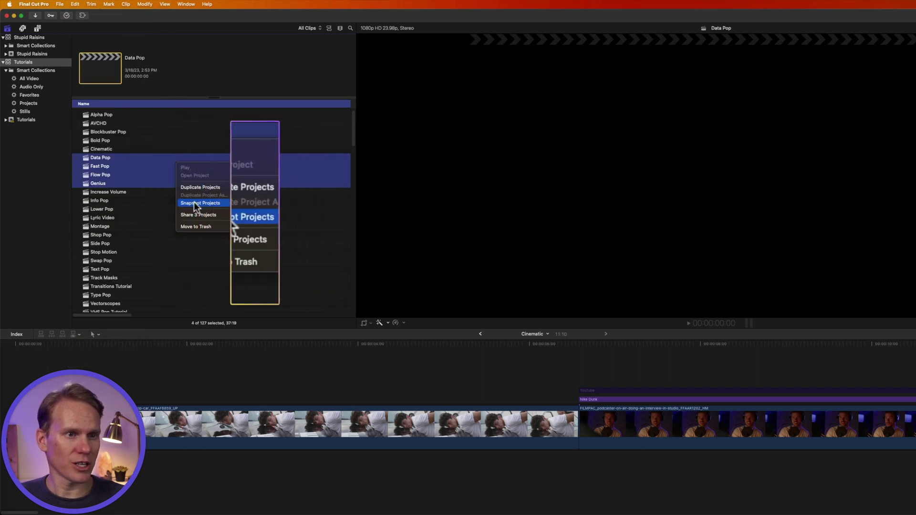
pyautogui.click(204, 220)
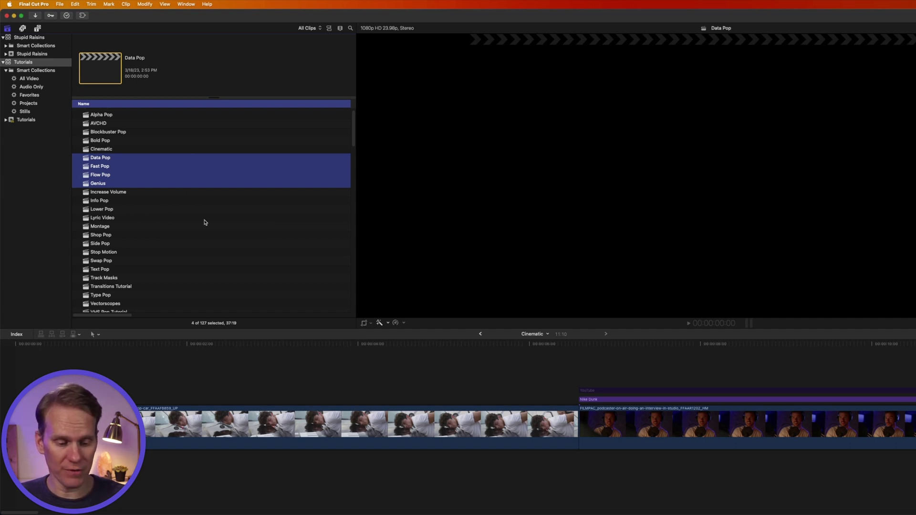
pyautogui.press('shift+super+d')
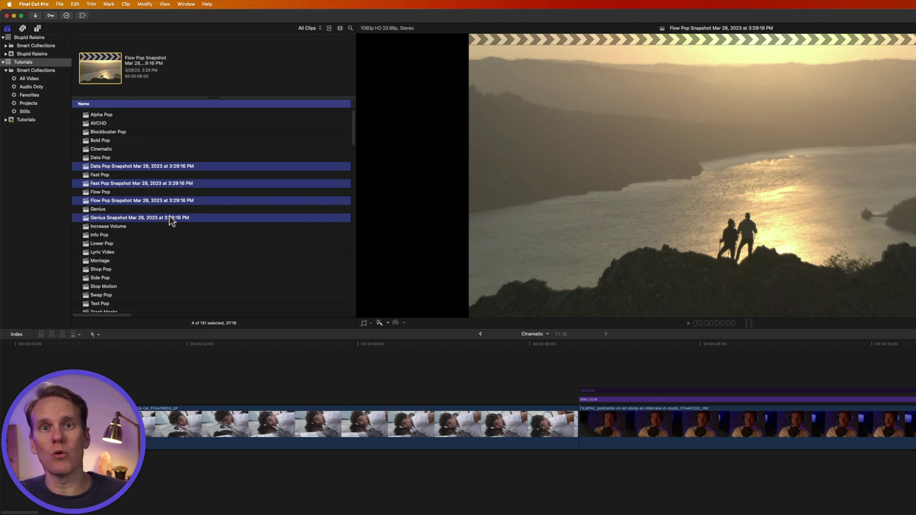
# Open the original Genius project and its snapshot in turn in the timeline to compare them
pyautogui.doubleClick(120, 209)
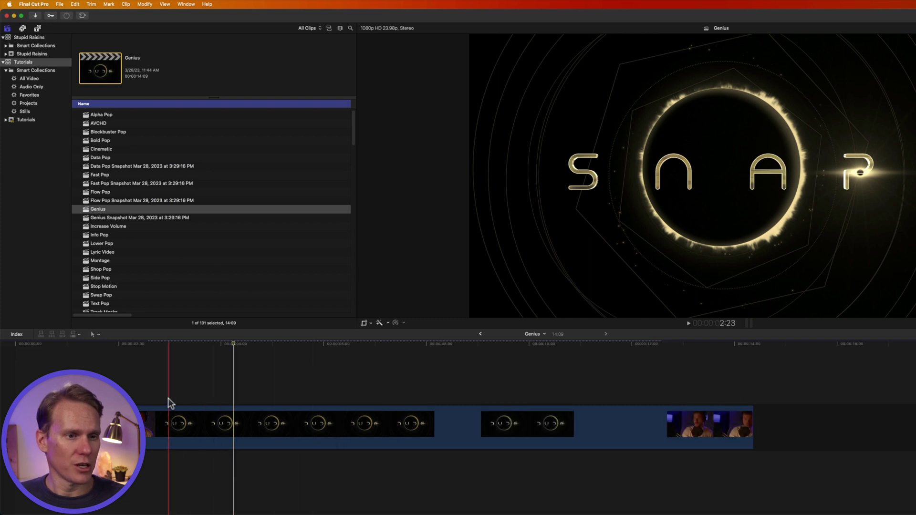
pyautogui.click(153, 419)
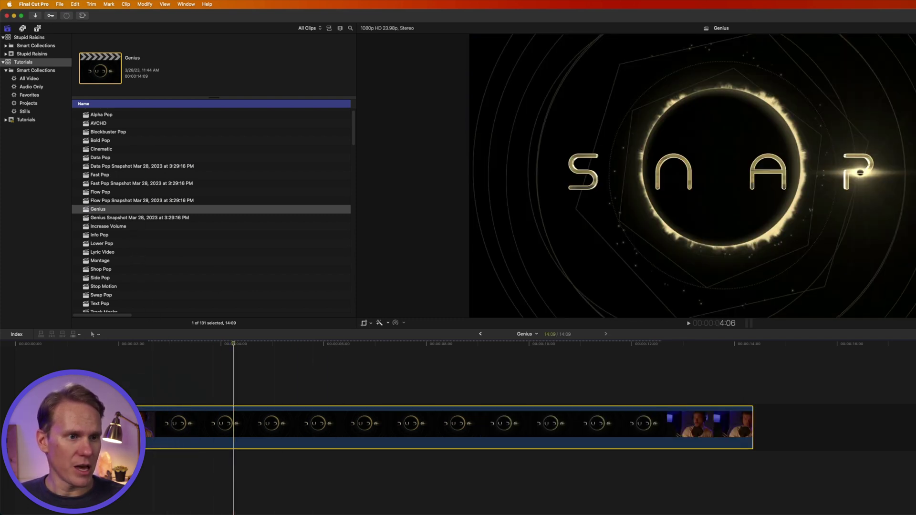
pyautogui.press('Down')
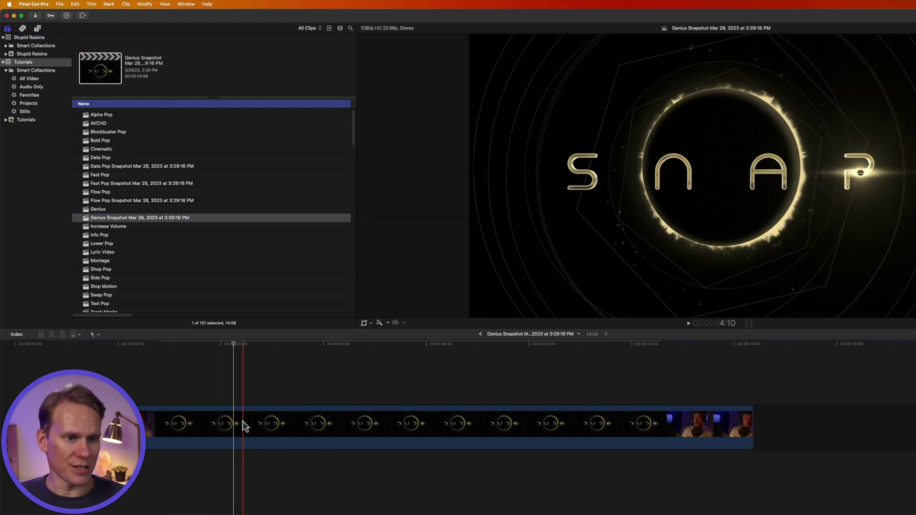
# Replace the title text inside the Genius snapshot's compound clip with SNOW
pyautogui.press('super+bracketleft')
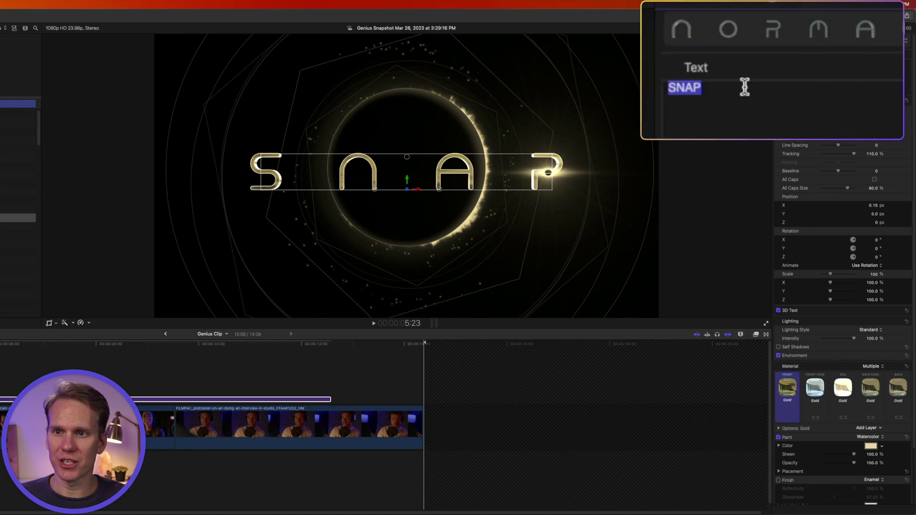
pyautogui.write('SNOW')
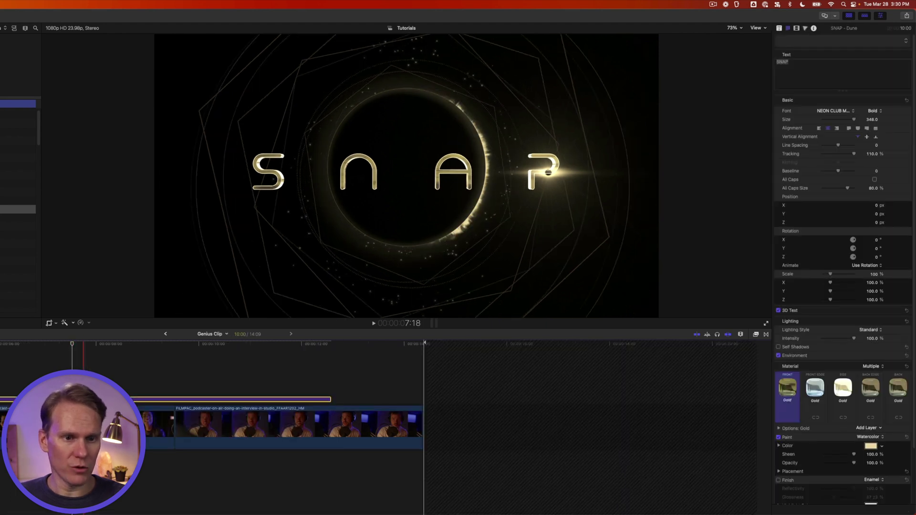
# Change the title text inside the original Genius project's compound clip to DUDE and open the Genius snapshot to compare
pyautogui.click(805, 70)
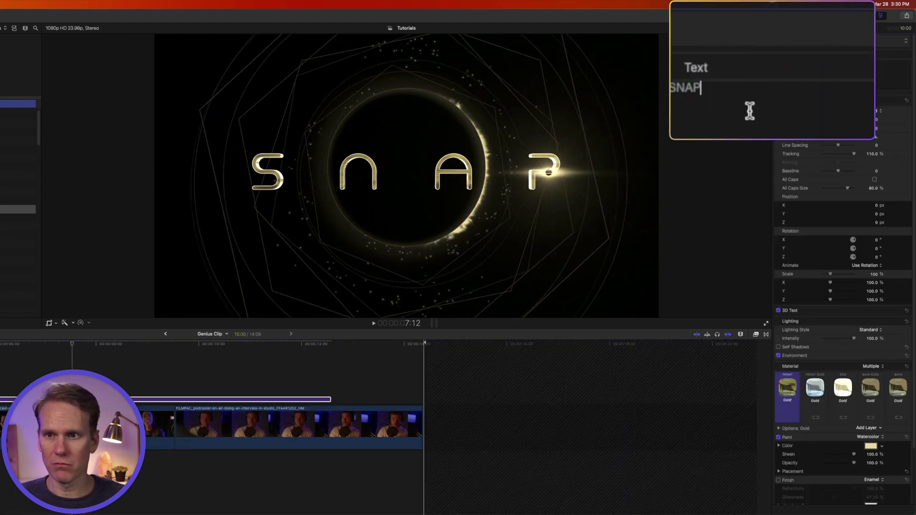
pyautogui.press('super+a')
pyautogui.write('DUDE')
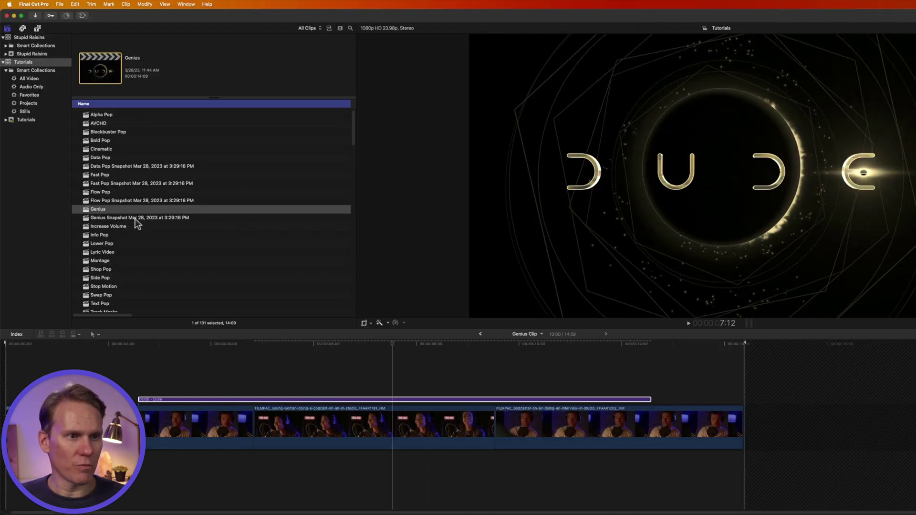
pyautogui.click(135, 218)
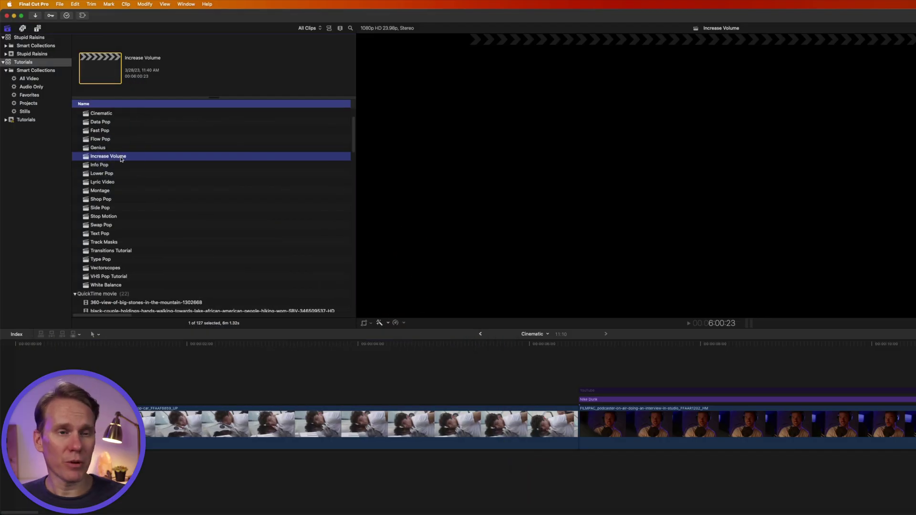
# Select the projects from Increase Volume through Lyric Video and check which duplicate and snapshot commands are available for several projects
pyautogui.keyDown('shift'); pyautogui.click(119, 182); pyautogui.keyUp('shift')
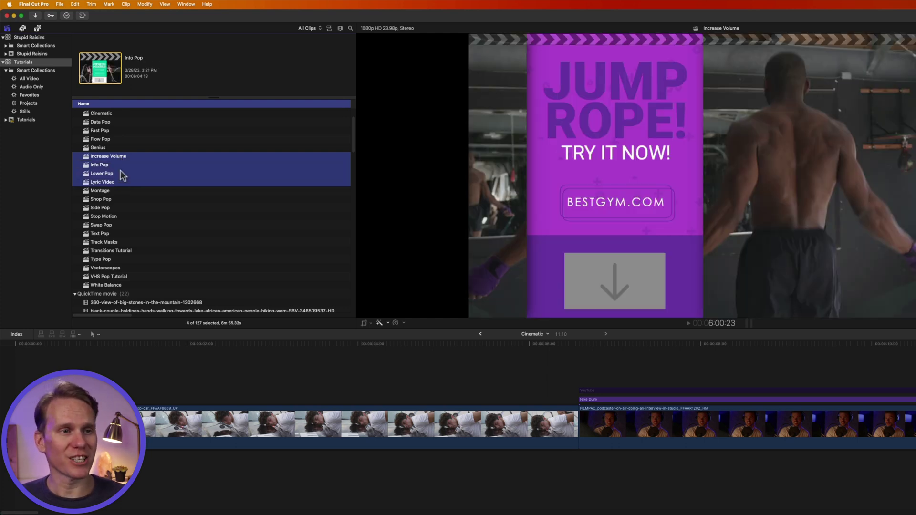
pyautogui.rightClick(121, 167)
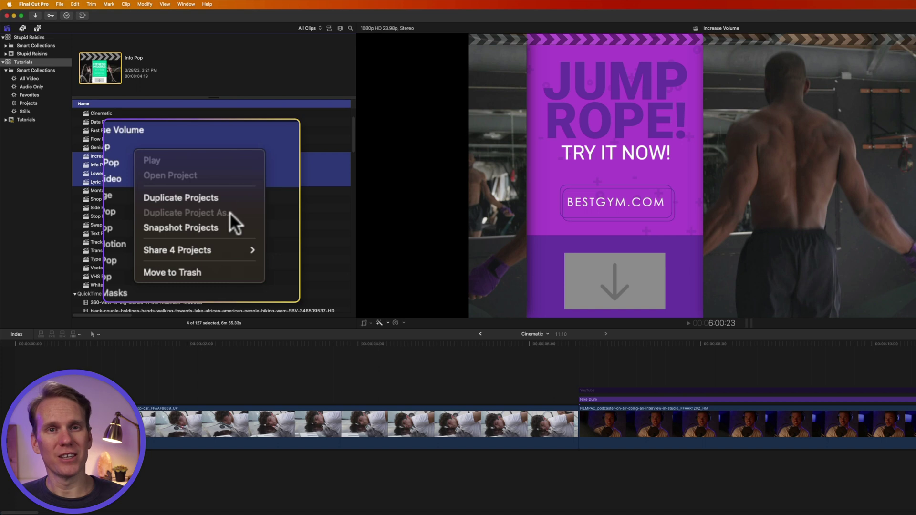
pyautogui.click(147, 190)
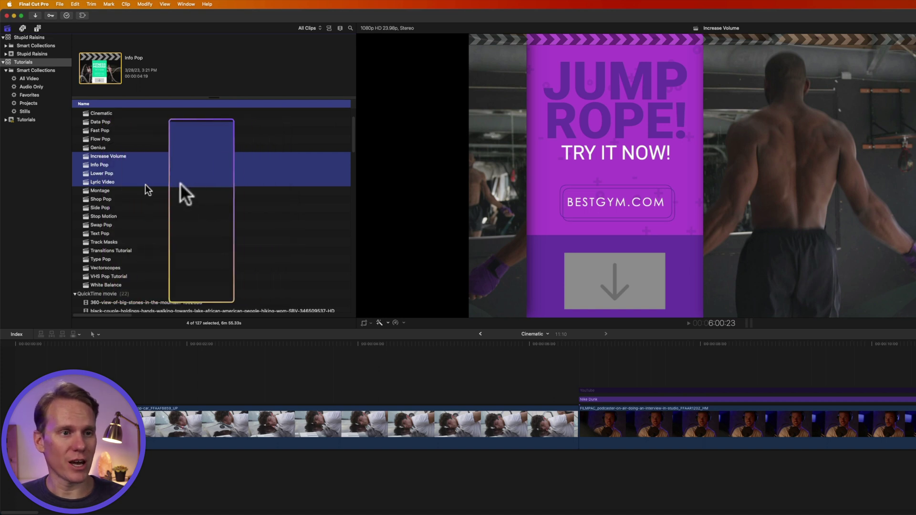
# Duplicate the Increase Volume project using Duplicate Project As, naming it Increase Volume 1 with the Vertical format at 720x1280
pyautogui.click(129, 156)
pyautogui.rightClick(129, 156)
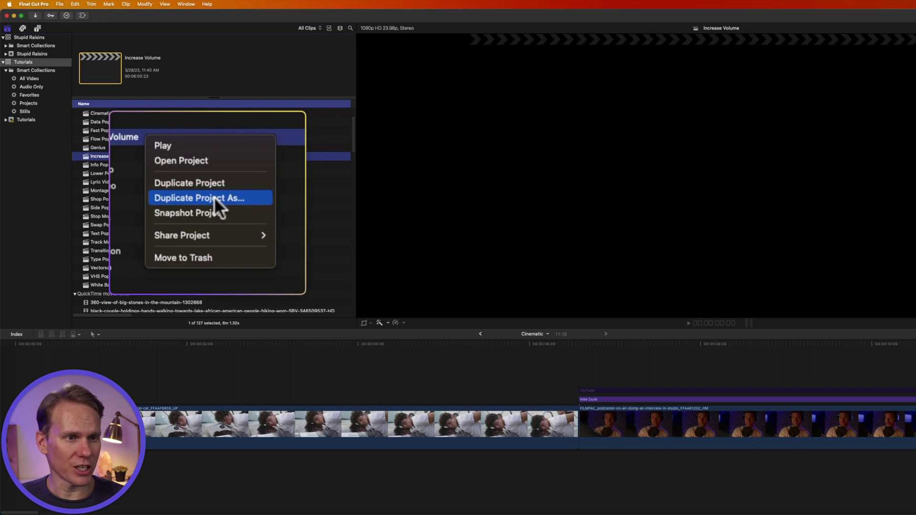
pyautogui.click(74, 6)
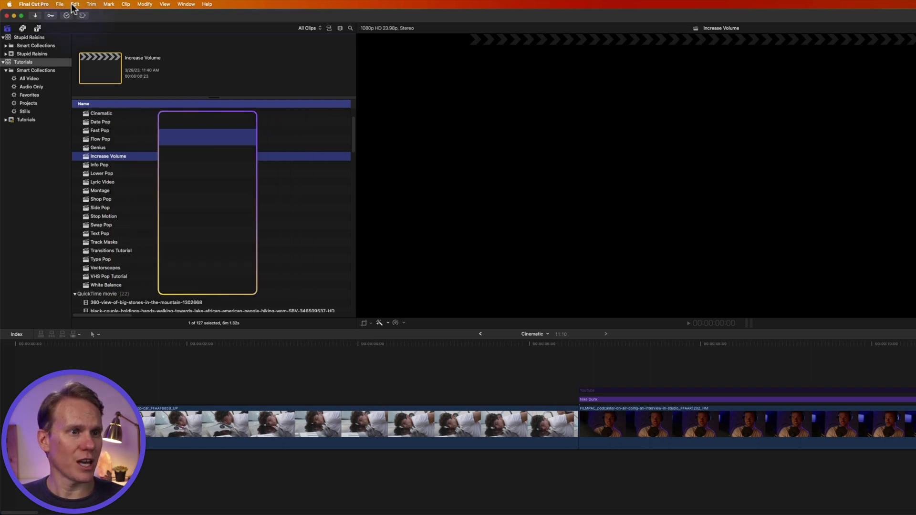
pyautogui.click(74, 5)
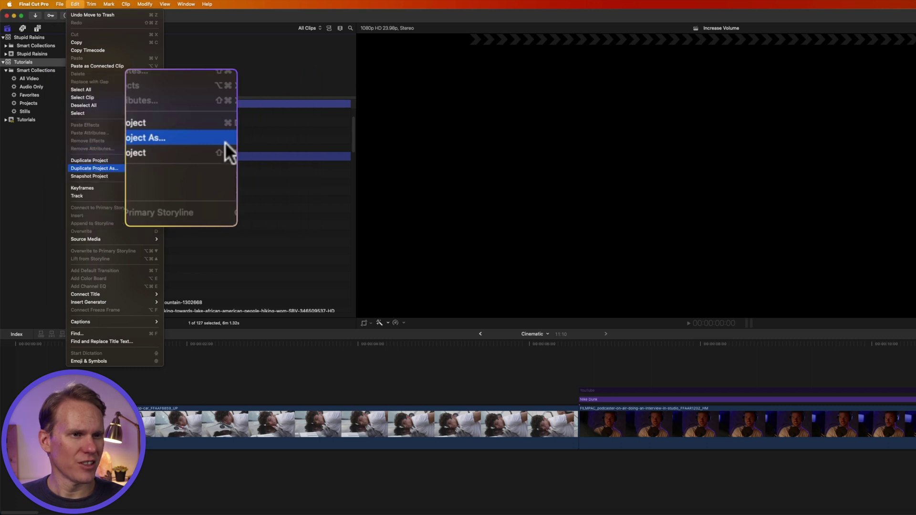
pyautogui.click(207, 168)
pyautogui.rightClick(177, 157)
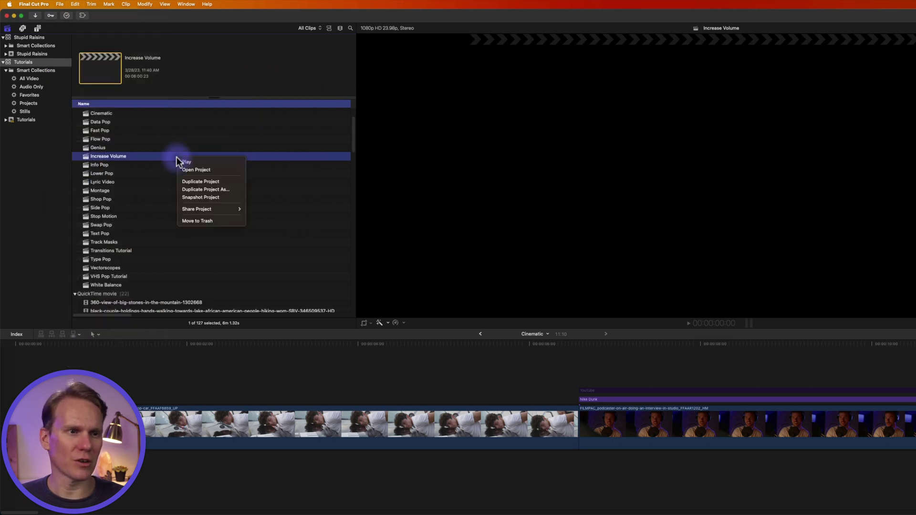
pyautogui.click(205, 189)
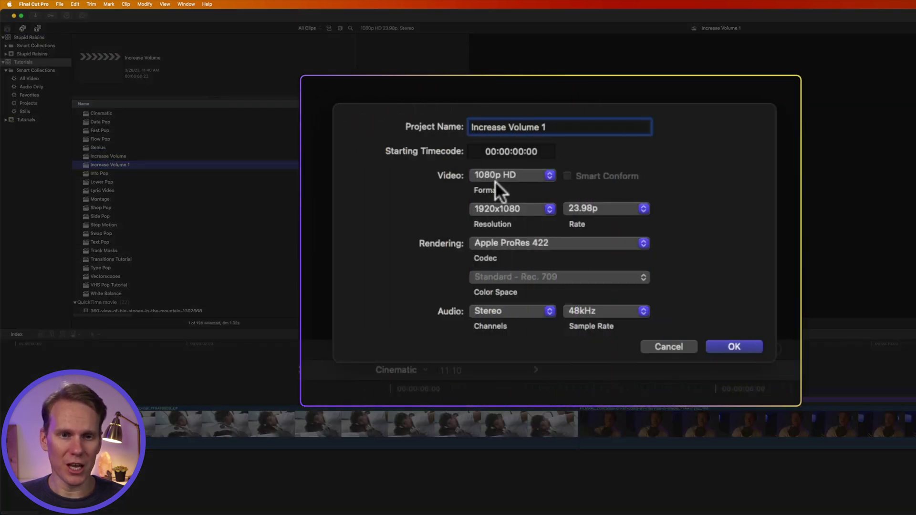
pyautogui.click(503, 175)
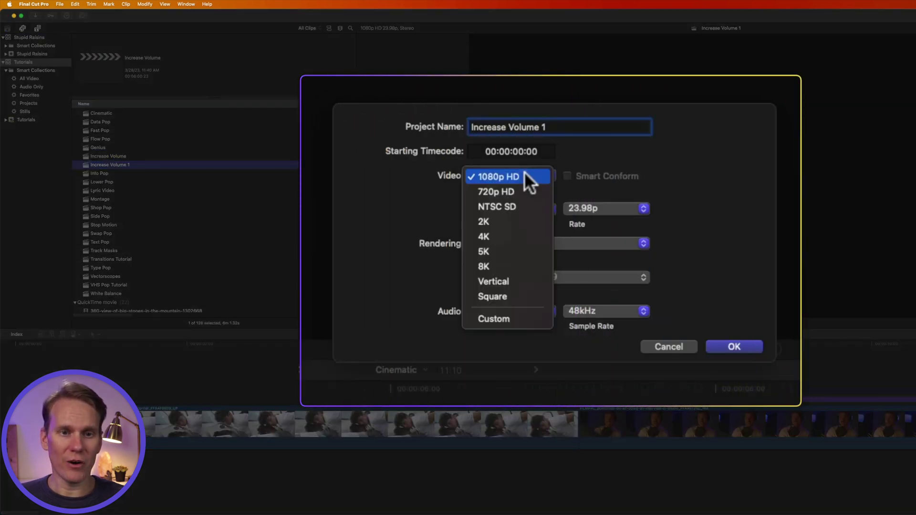
pyautogui.click(502, 279)
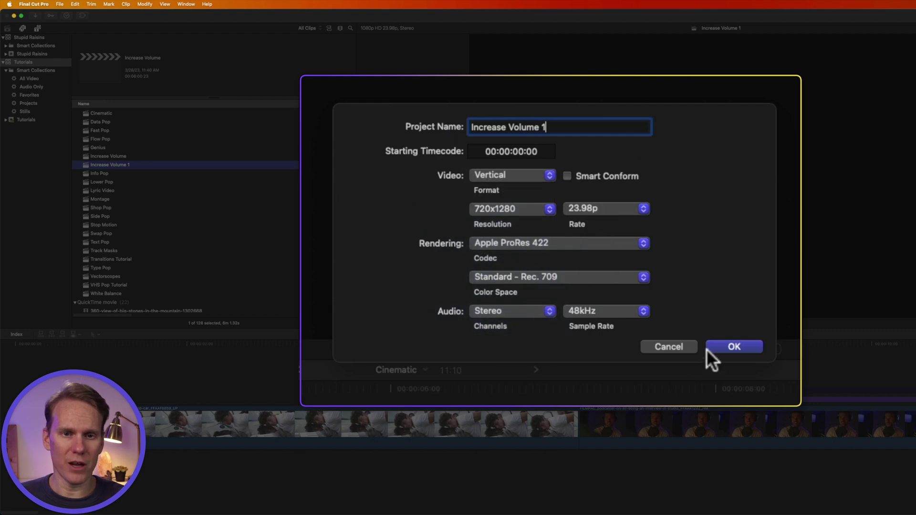
pyautogui.click(728, 340)
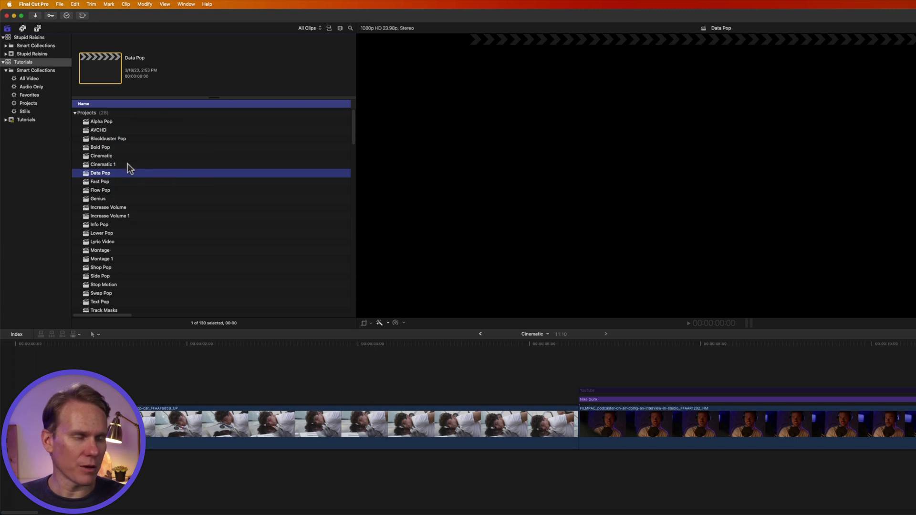
# Select the projects Cinematic 1, Increase Volume 1 and Montage 1 and copy them with their media to the Stupid Raisins library
pyautogui.click(128, 164)
pyautogui.keyDown('super'); pyautogui.click(141, 215); pyautogui.keyUp('super')
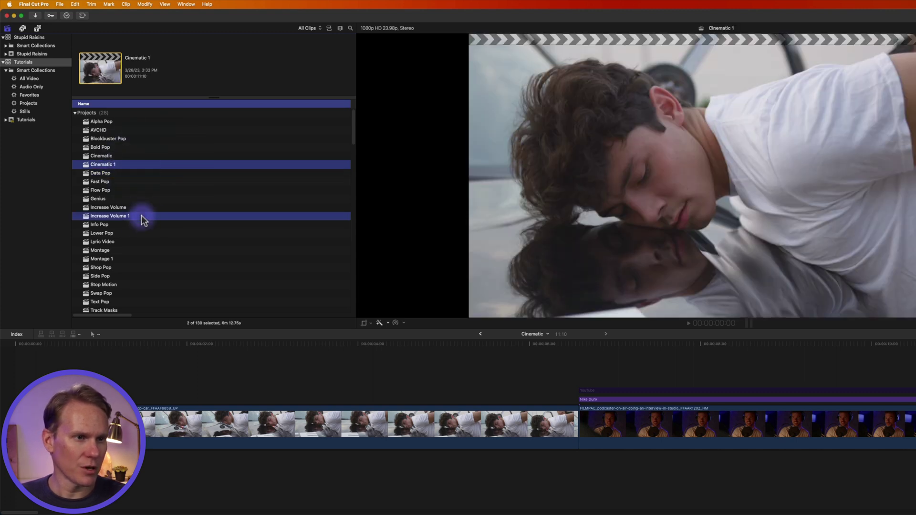
pyautogui.keyDown('super'); pyautogui.click(125, 259); pyautogui.keyUp('super')
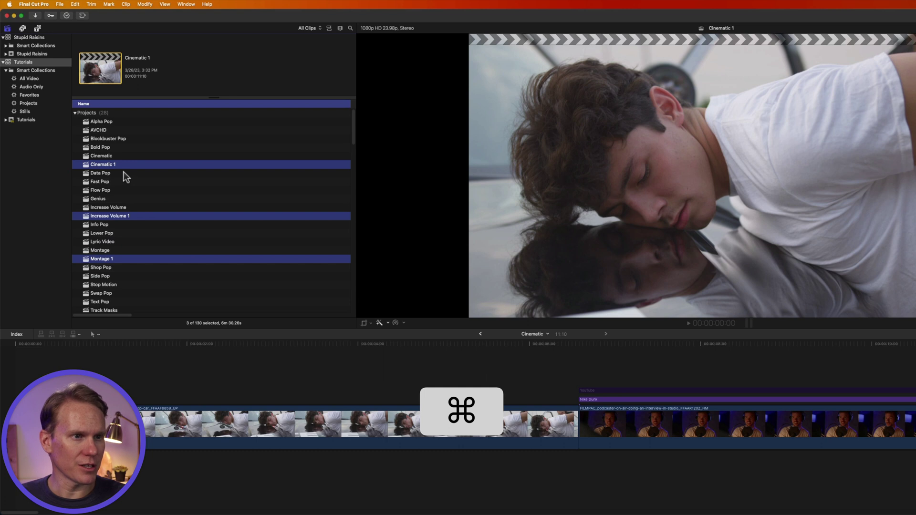
pyautogui.click(61, 5)
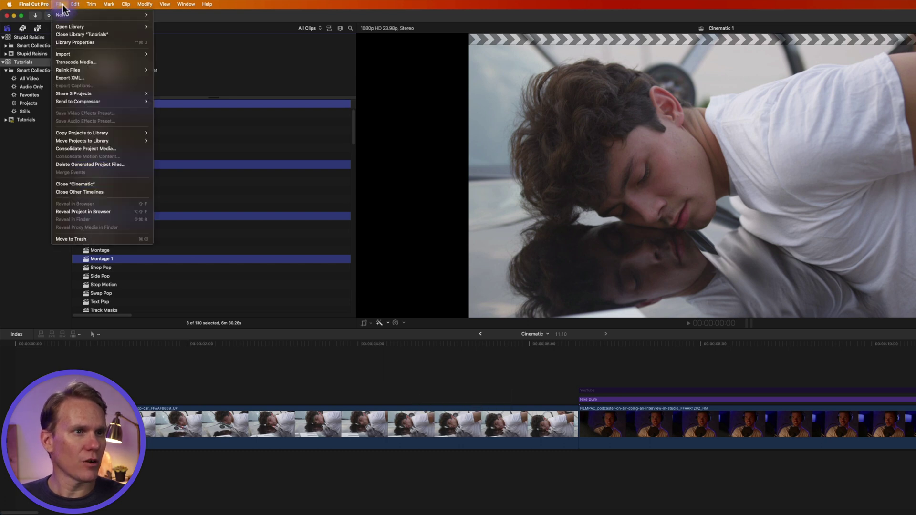
pyautogui.moveTo(98, 133)
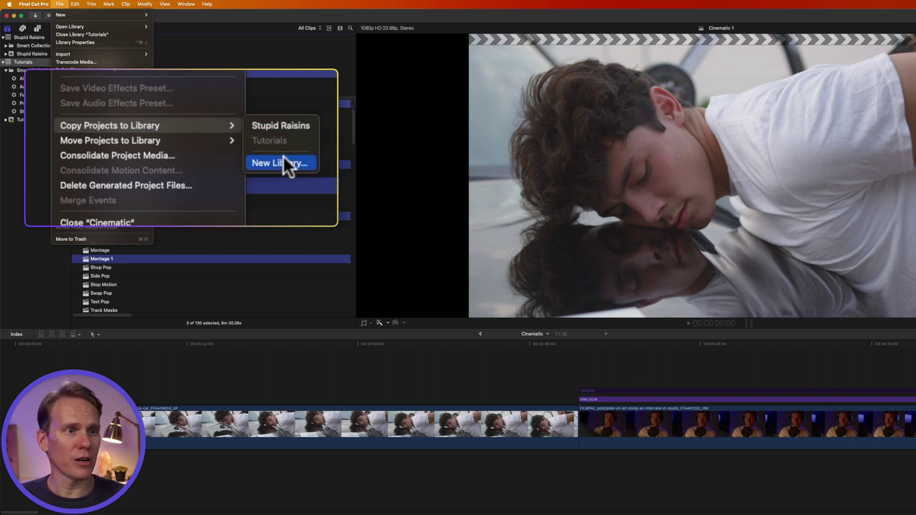
pyautogui.click(281, 126)
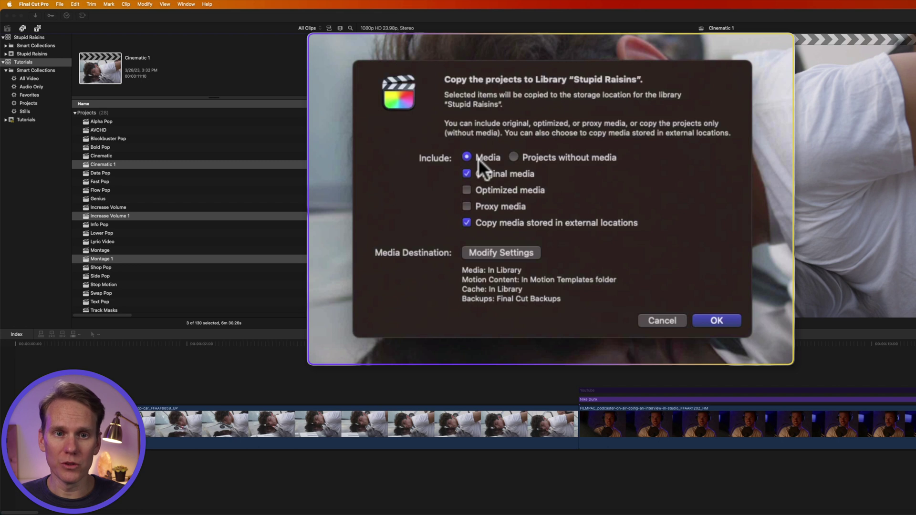
pyautogui.click(518, 158)
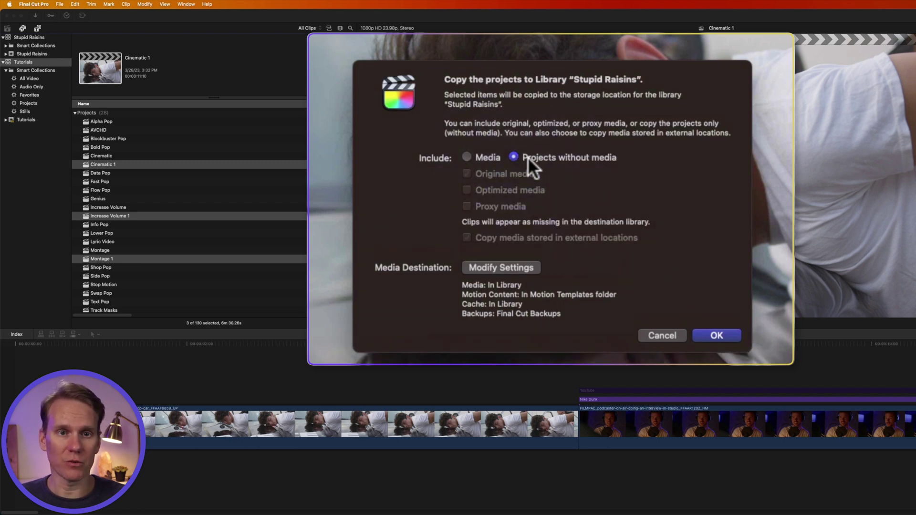
pyautogui.click(472, 159)
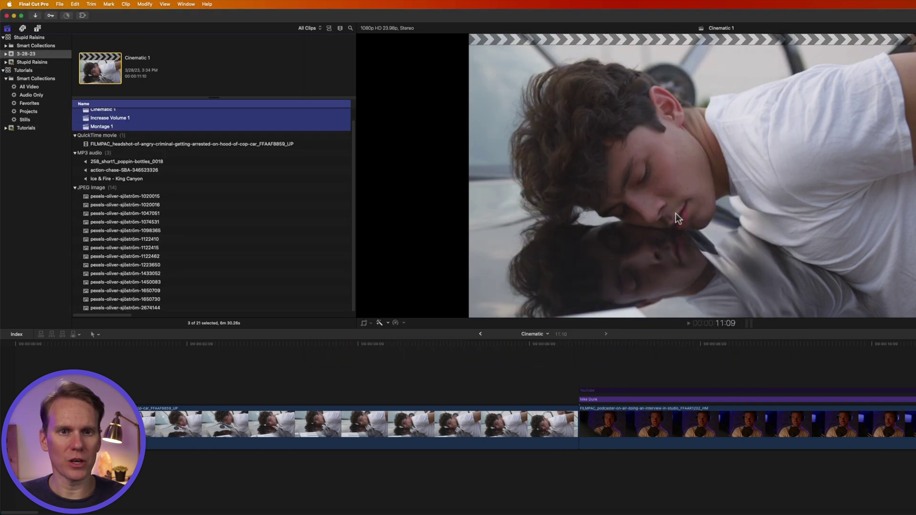
# Open the 3-28-23 event in the Stupid Raisins library and examine the copied projects and media
pyautogui.click(43, 53)
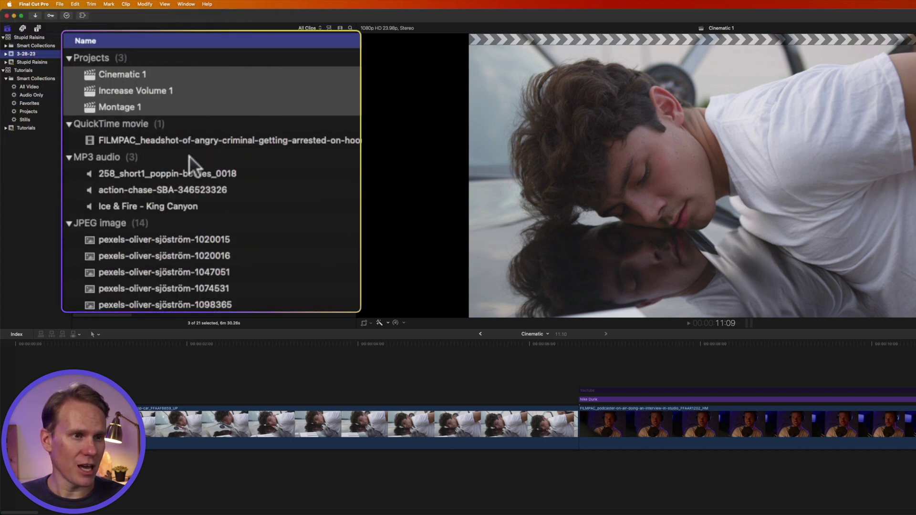
pyautogui.scroll(-2, 191, 181)
pyautogui.scroll(2, 143, 181)
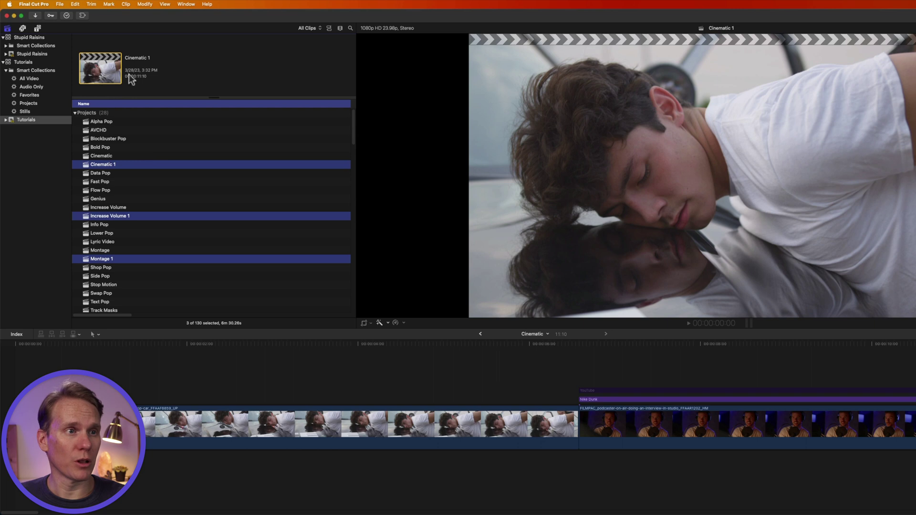
# Move the three selected projects from the Tutorials library to the Stupid Raisins library without optimized or proxy media
pyautogui.click(60, 4)
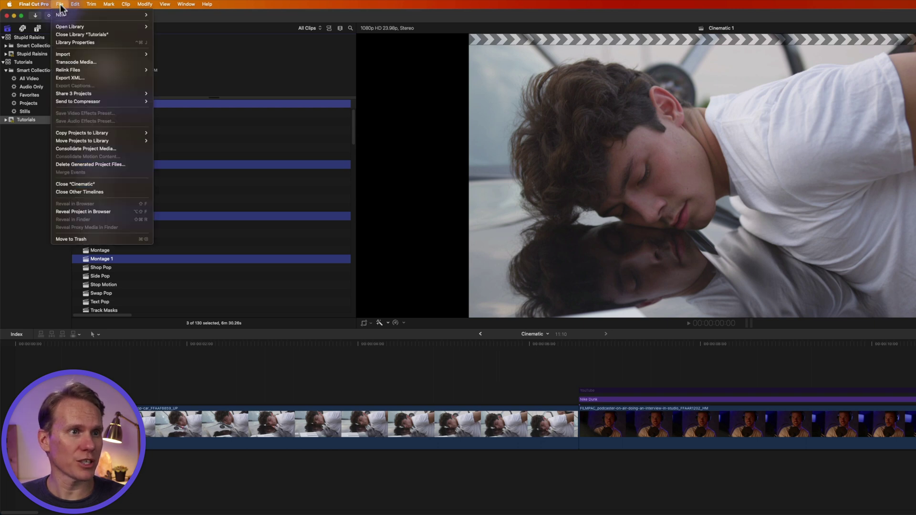
pyautogui.moveTo(87, 140)
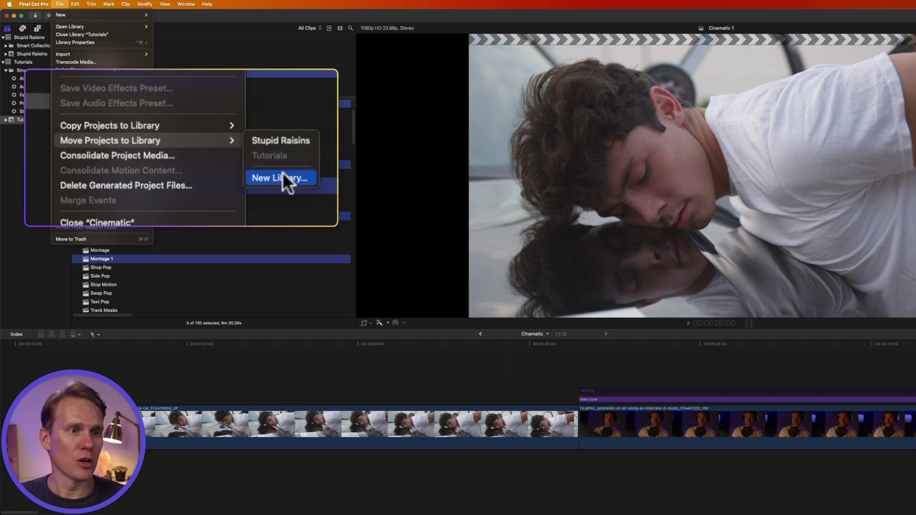
pyautogui.click(282, 141)
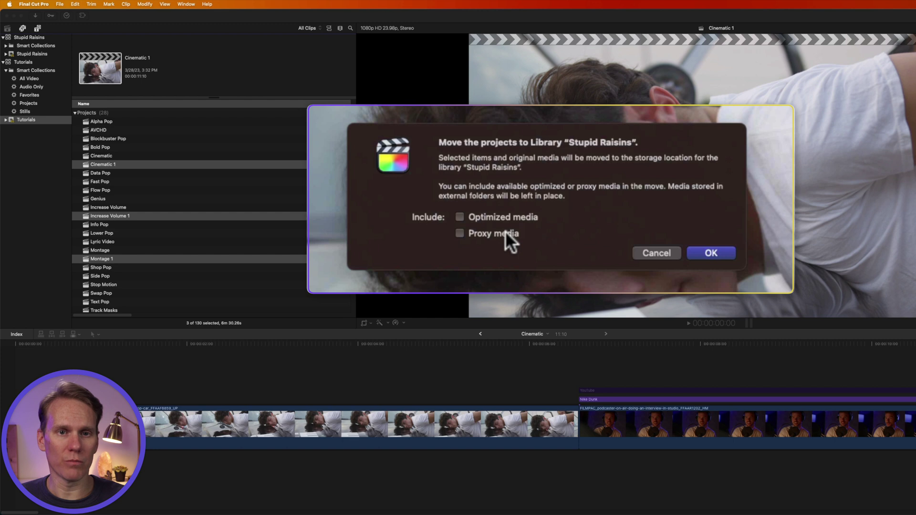
pyautogui.click(712, 252)
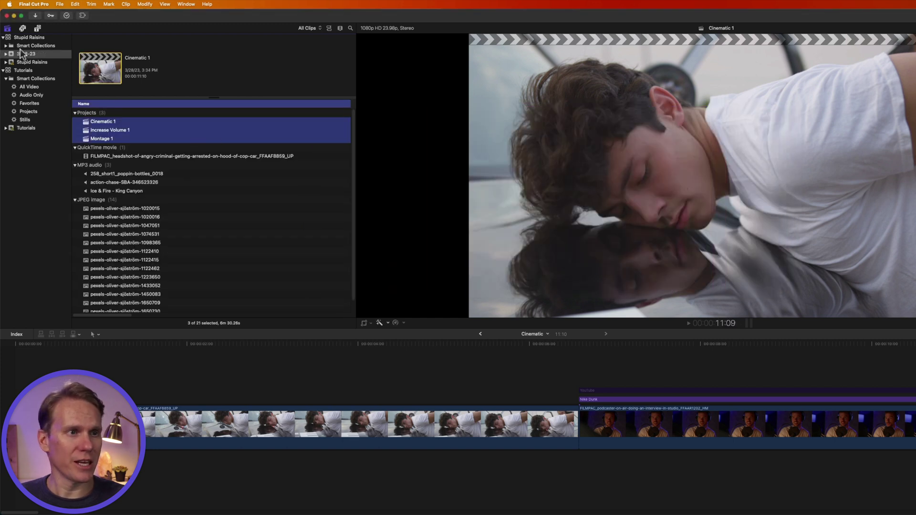
# Examine the moved projects and their media in the Stupid Raisins library's 3-28-23 event
pyautogui.click(50, 53)
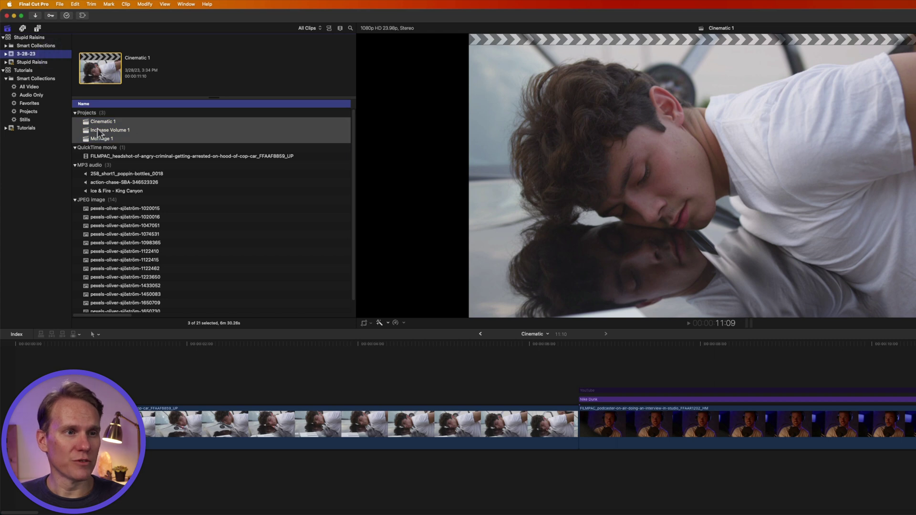
pyautogui.scroll(-1, 118, 156)
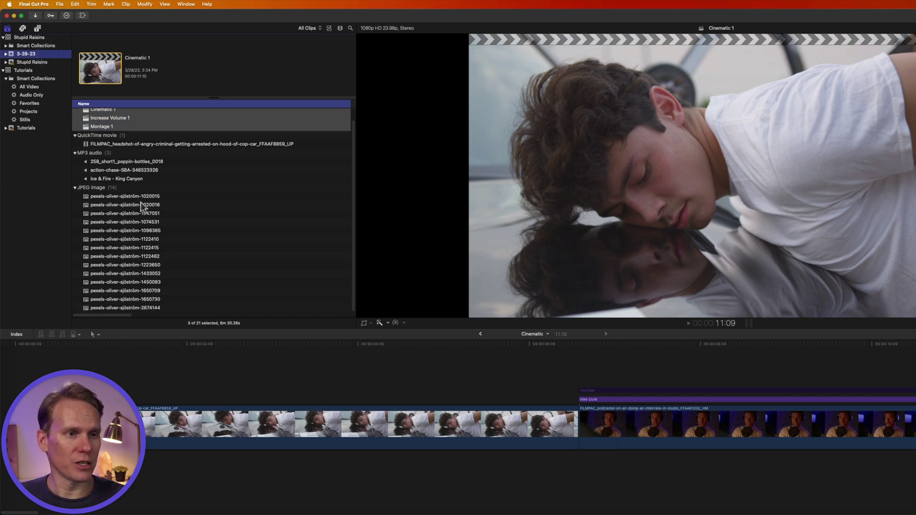
pyautogui.scroll(1, 140, 203)
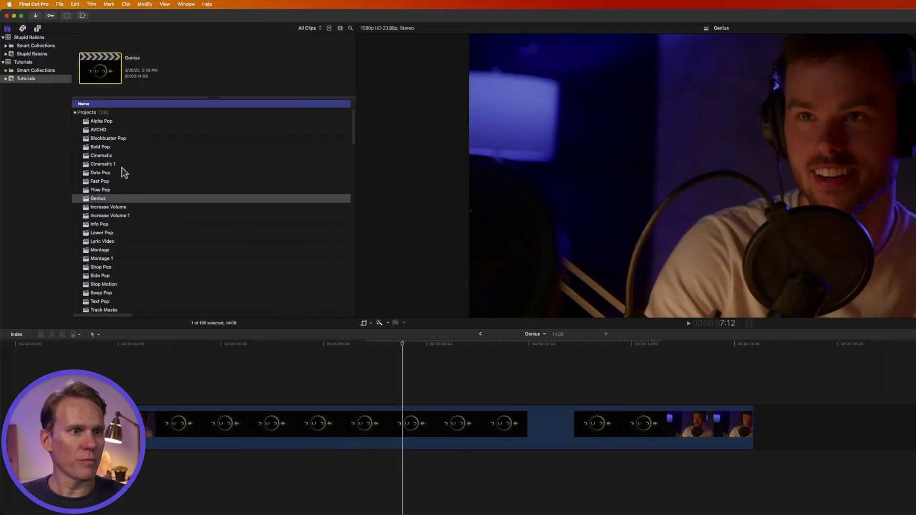
# Open the AVCHD project and the Genius project from the Tutorials library in the timeline
pyautogui.click(108, 130)
pyautogui.scroll(-1, 124, 148)
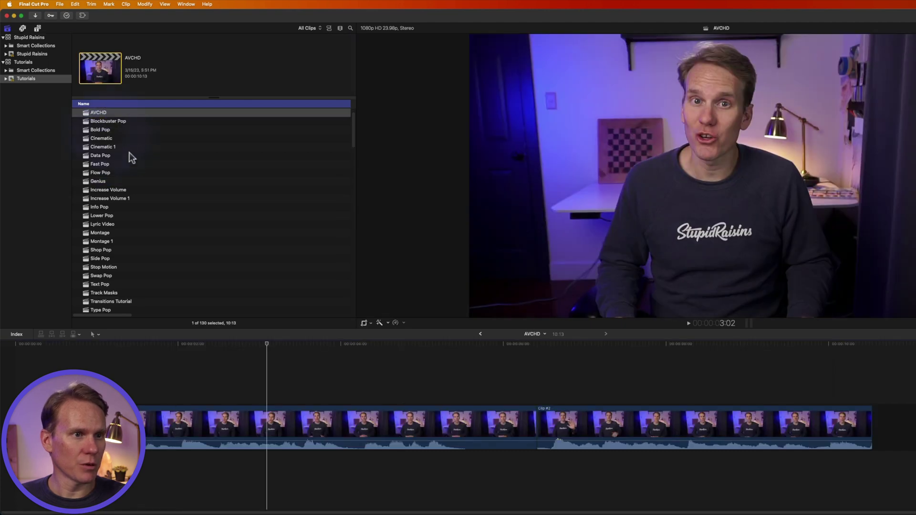
pyautogui.click(119, 180)
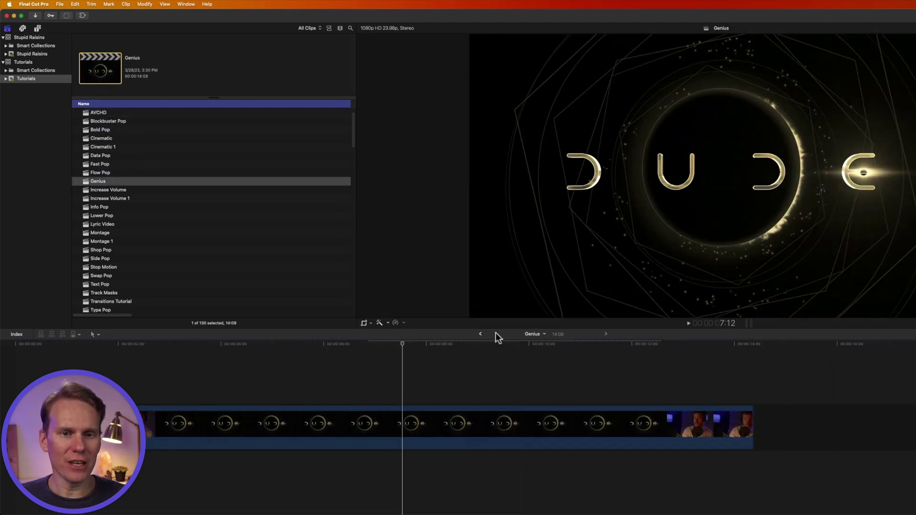
# Go back through the timeline history from Genius past Lyric Video to AVCHD
pyautogui.click(481, 334)
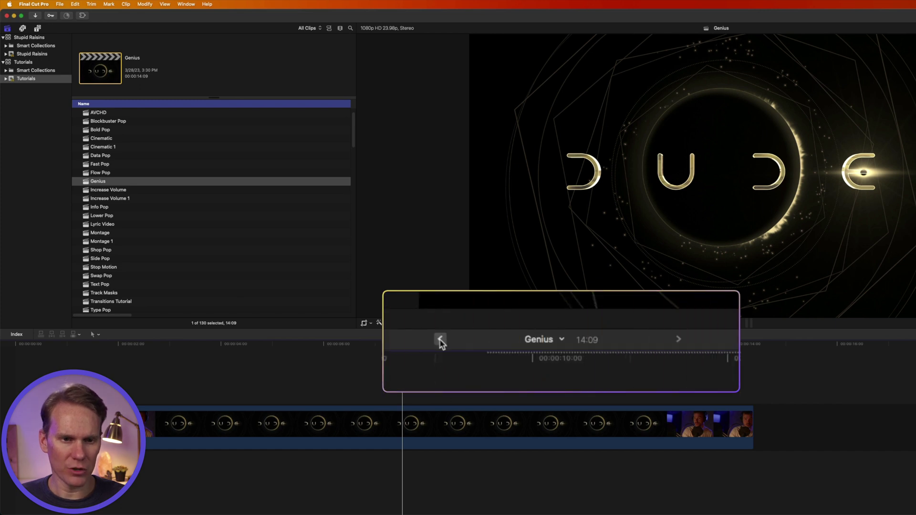
pyautogui.click(481, 334)
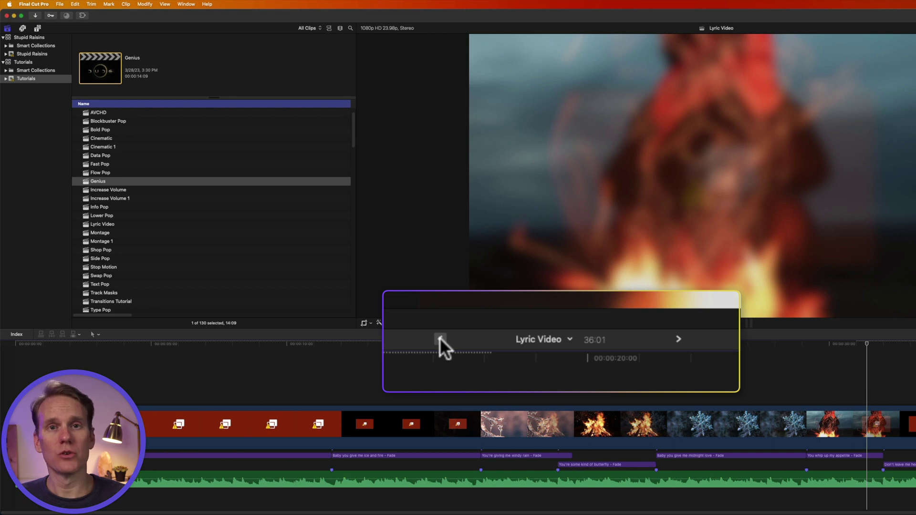
pyautogui.click(440, 338)
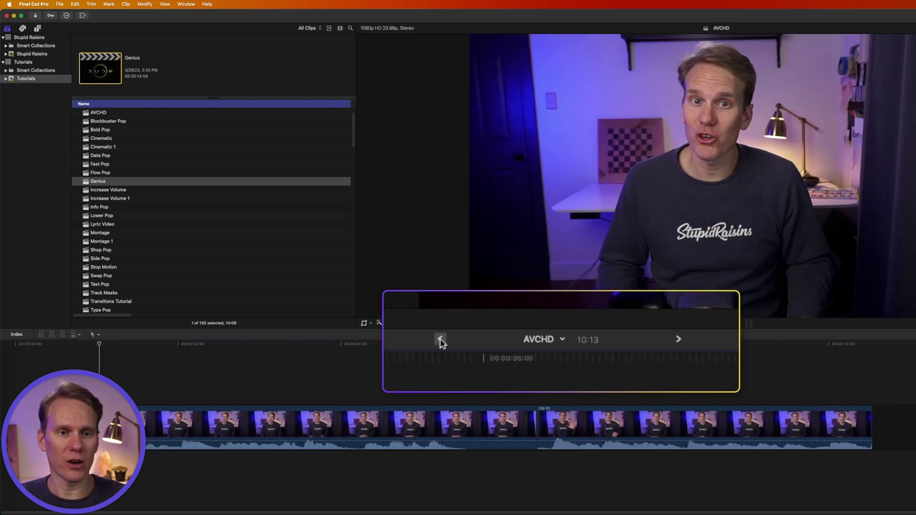
# Go forward through the timeline history from AVCHD past Cinematic and Lyric Video to Genius
pyautogui.click(679, 338)
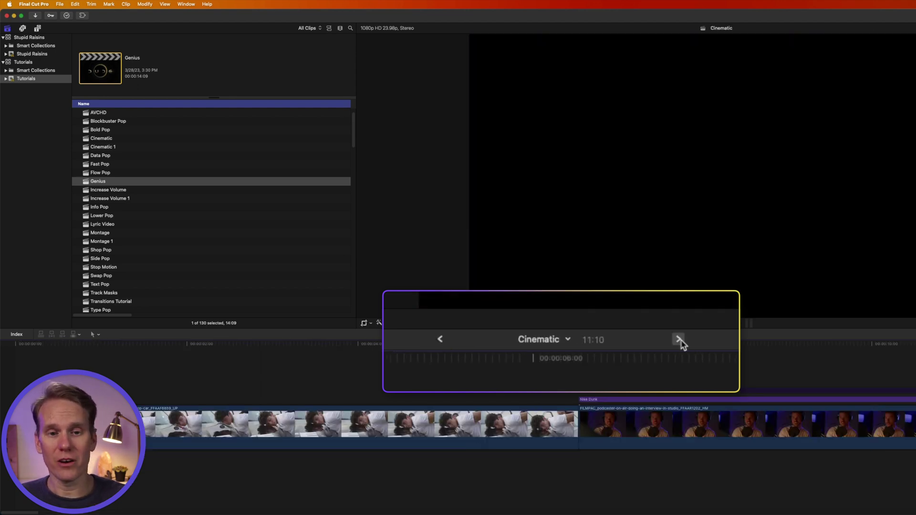
pyautogui.click(678, 339)
pyautogui.click(678, 338)
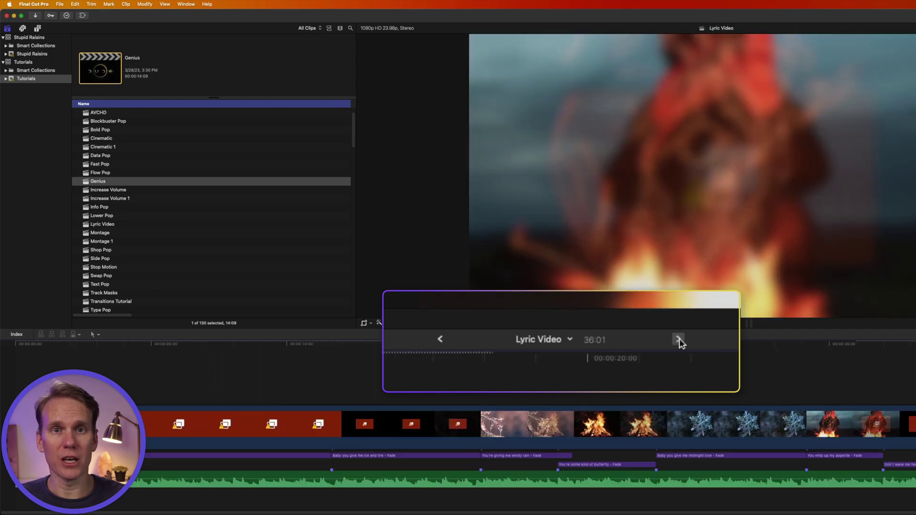
pyautogui.click(678, 339)
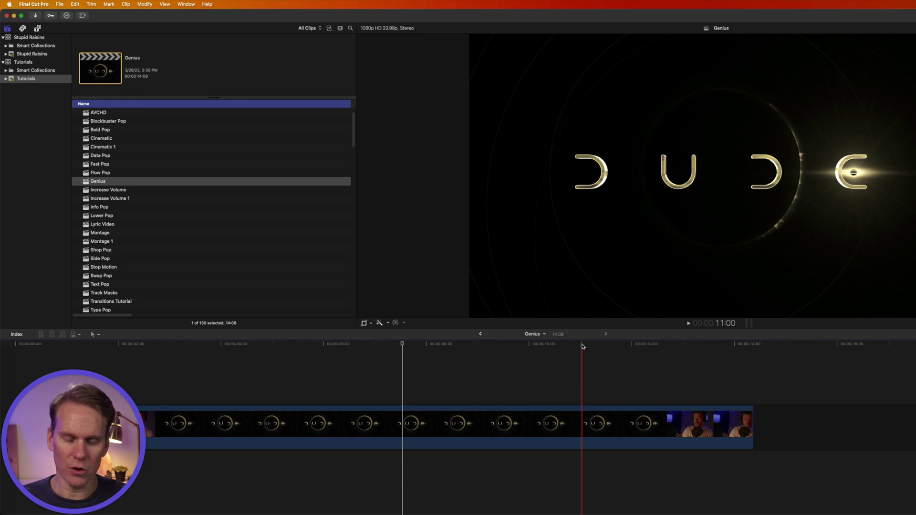
# Move back and forth through the timeline history between Genius, Lyric Video, Cinematic and AVCHD, finishing on Cinematic
pyautogui.press('super+bracketleft')
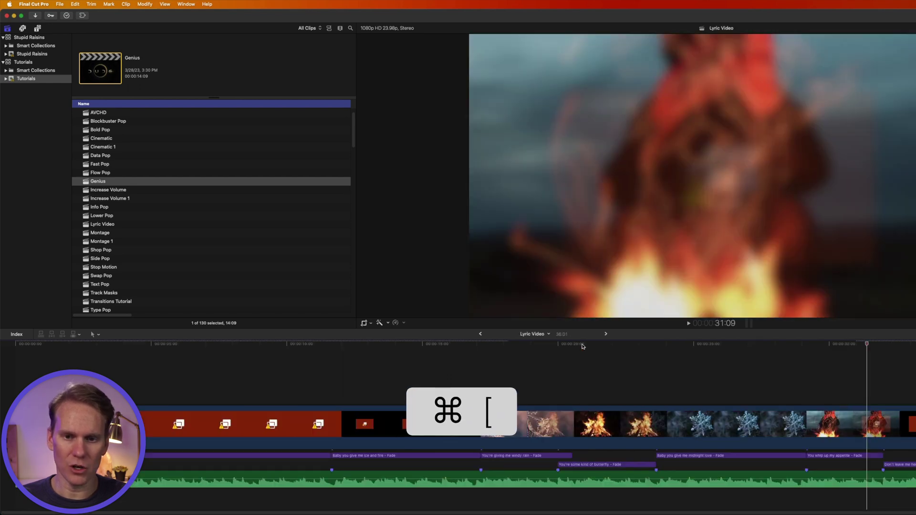
pyautogui.press('super+bracketleft')
pyautogui.press('super+bracketleft')
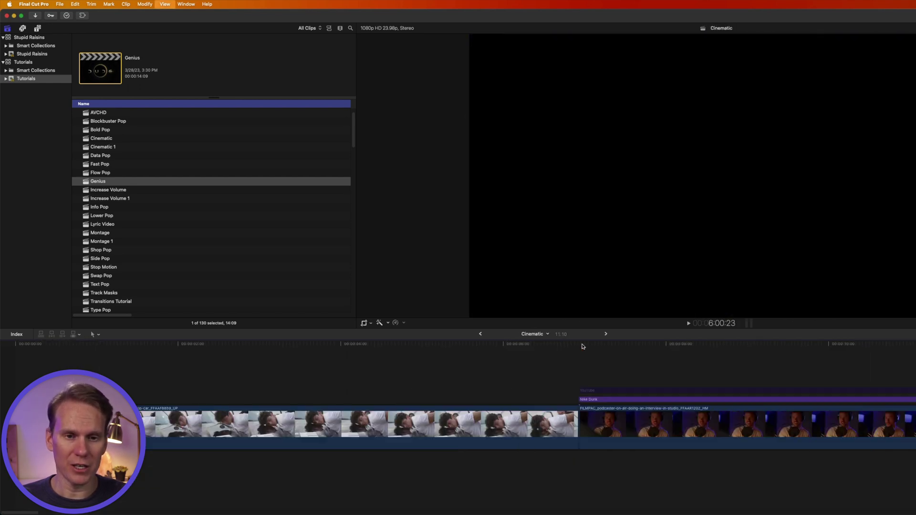
pyautogui.press('super+bracketright')
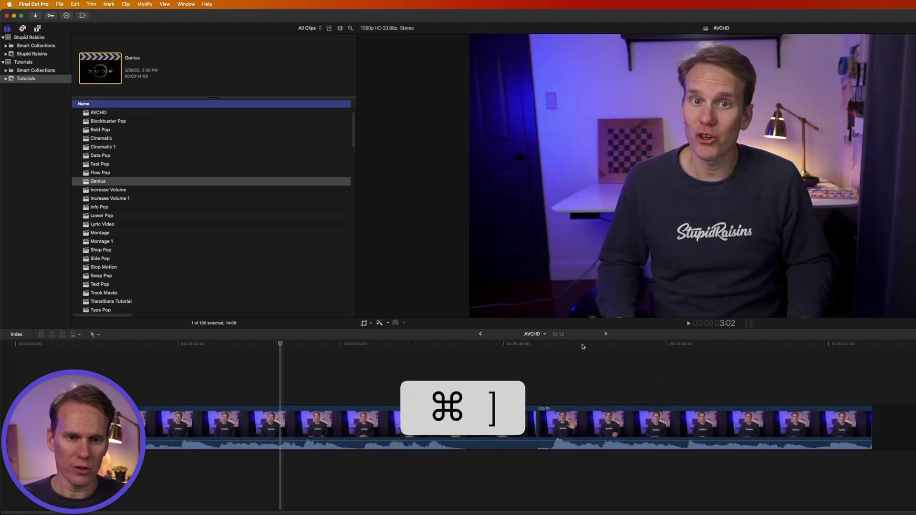
pyautogui.press('super+bracketright')
pyautogui.press('super+bracketleft')
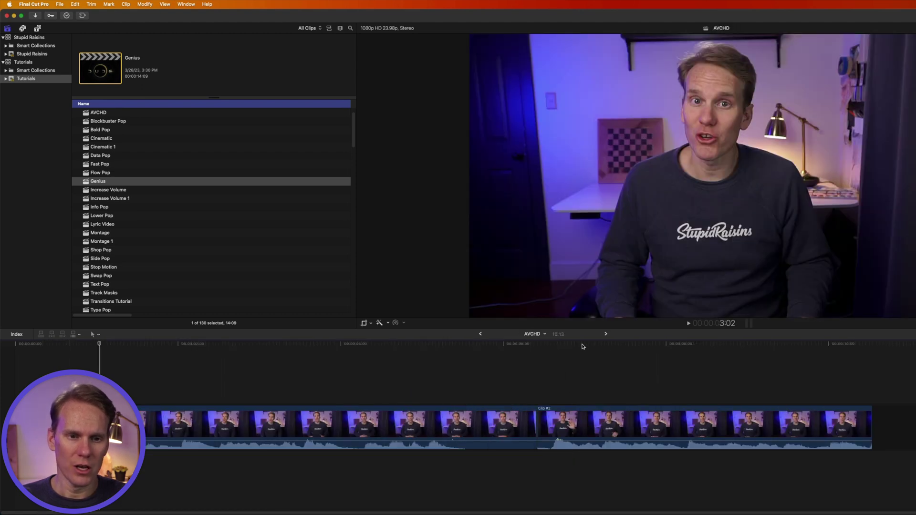
pyautogui.press('super+bracketright')
pyautogui.press('super+bracketright')
pyautogui.press('super+bracketleft')
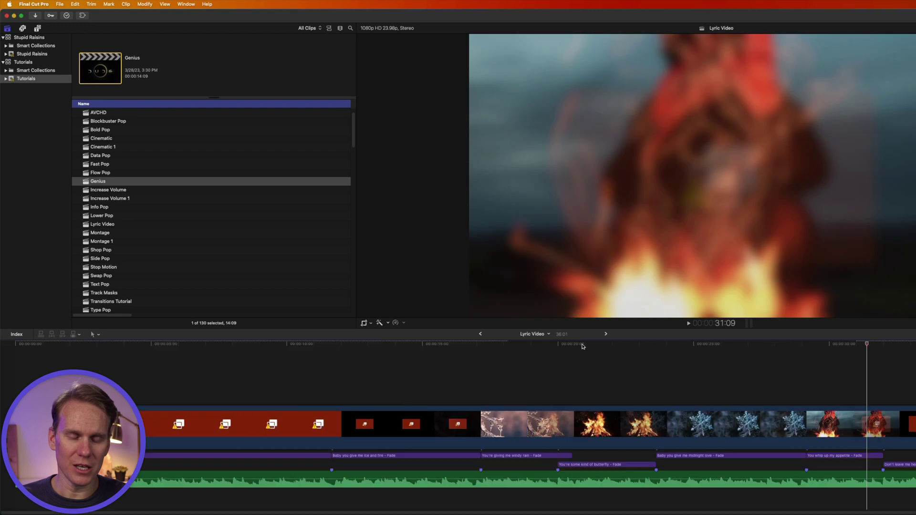
pyautogui.press('super+bracketright')
pyautogui.press('super+bracketleft')
pyautogui.press('super+bracketleft')
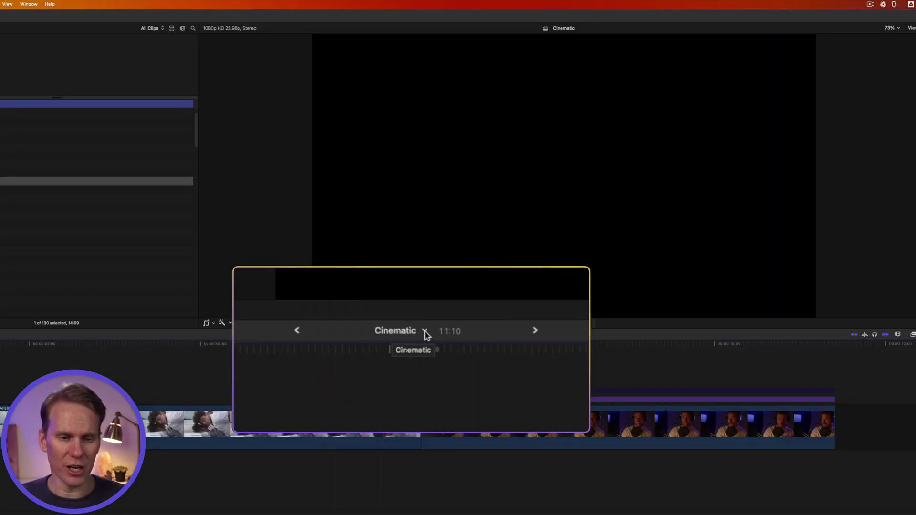
# Show the Look Pop titles in the browser and place the playhead at 6:03 in the Cinematic timeline
pyautogui.click(425, 330)
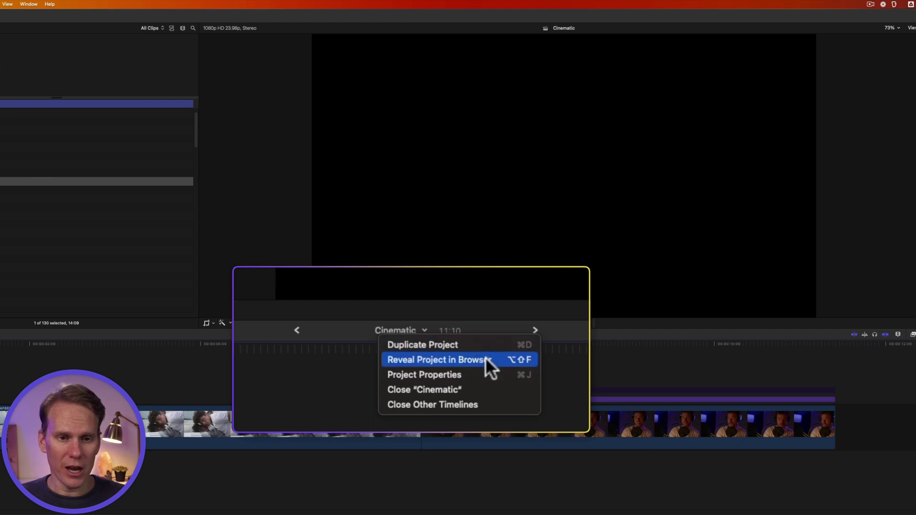
pyautogui.click(178, 337)
pyautogui.click(38, 28)
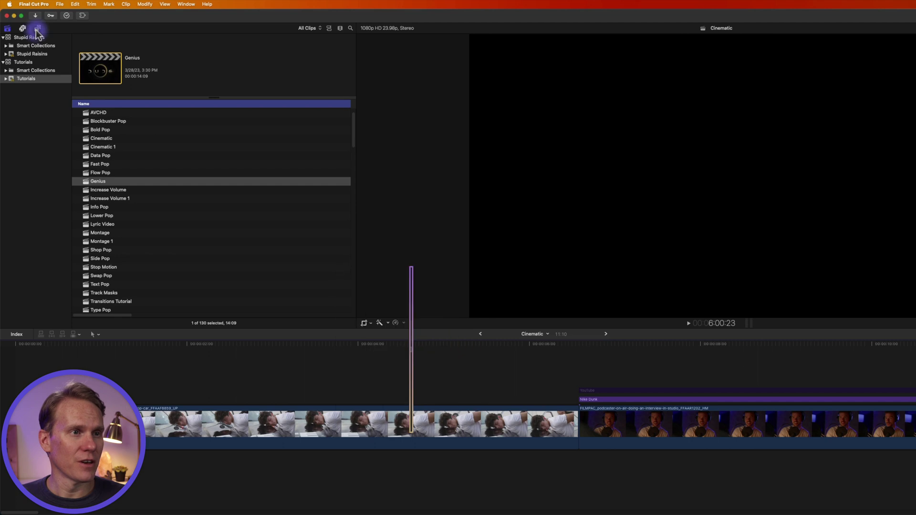
pyautogui.scroll(-1, 51, 186)
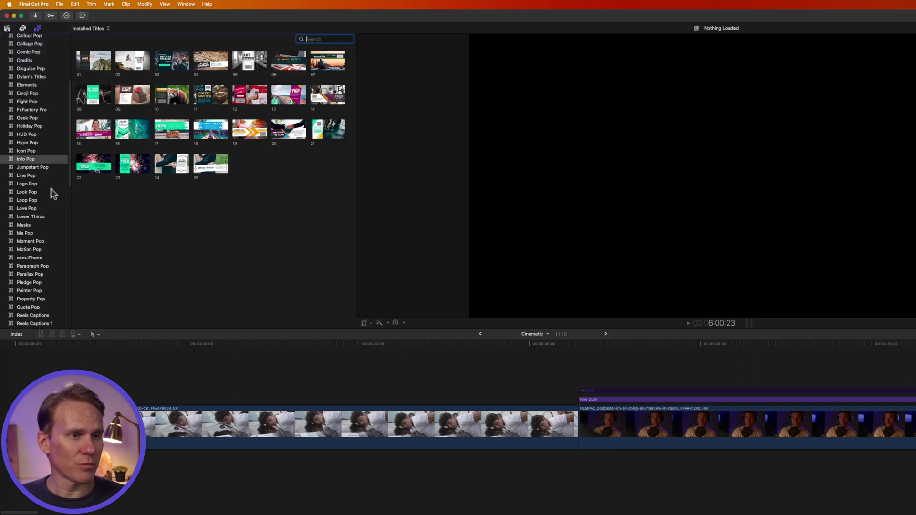
pyautogui.click(50, 192)
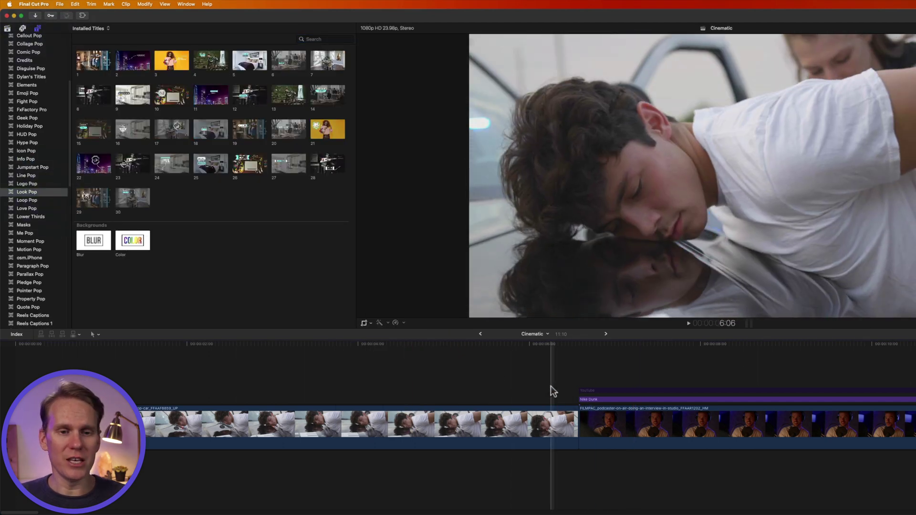
pyautogui.click(541, 377)
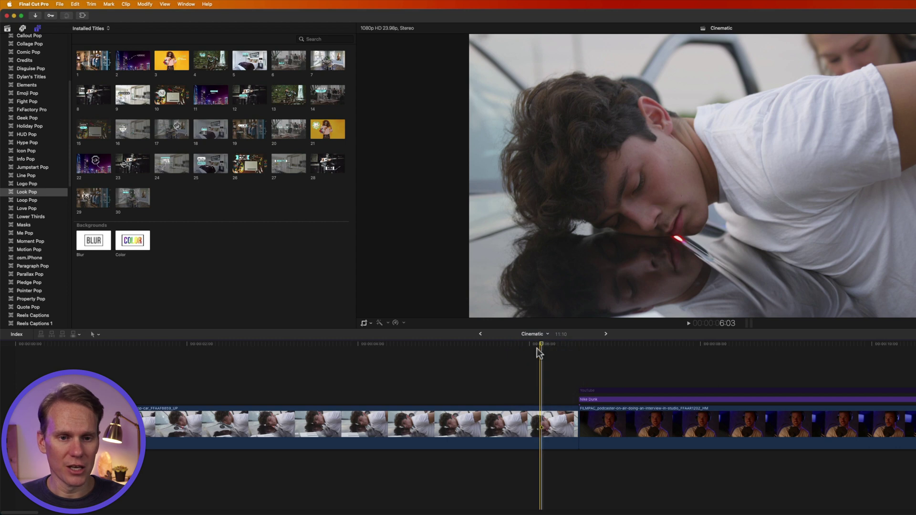
# With the titles showing, reveal the open Cinematic project in the browser and select it
pyautogui.click(7, 28)
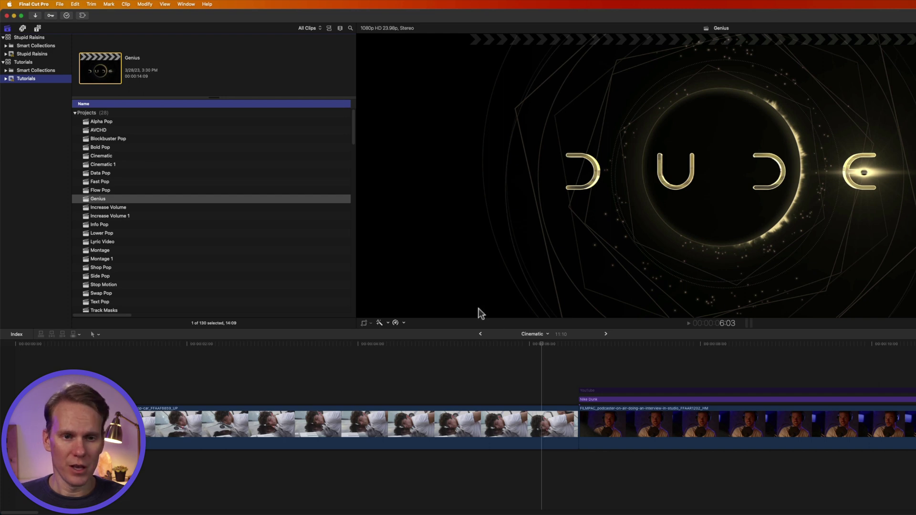
pyautogui.click(38, 28)
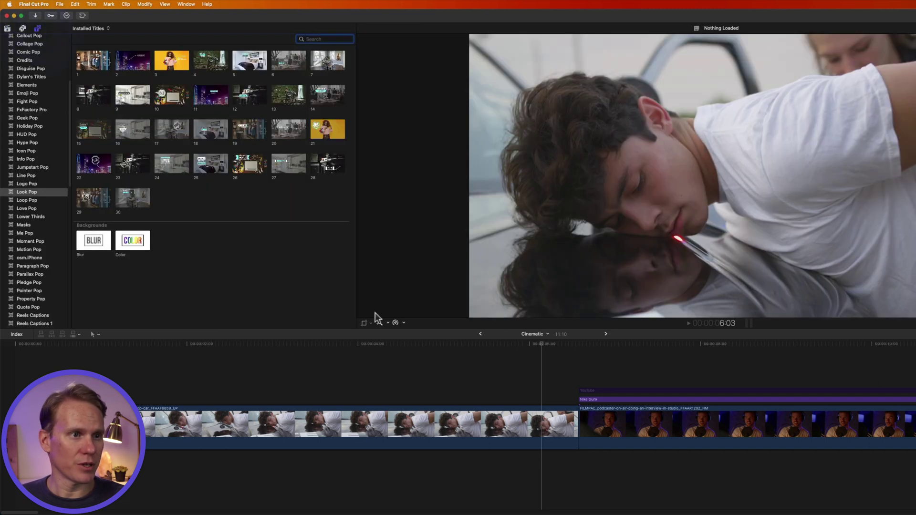
pyautogui.click(538, 331)
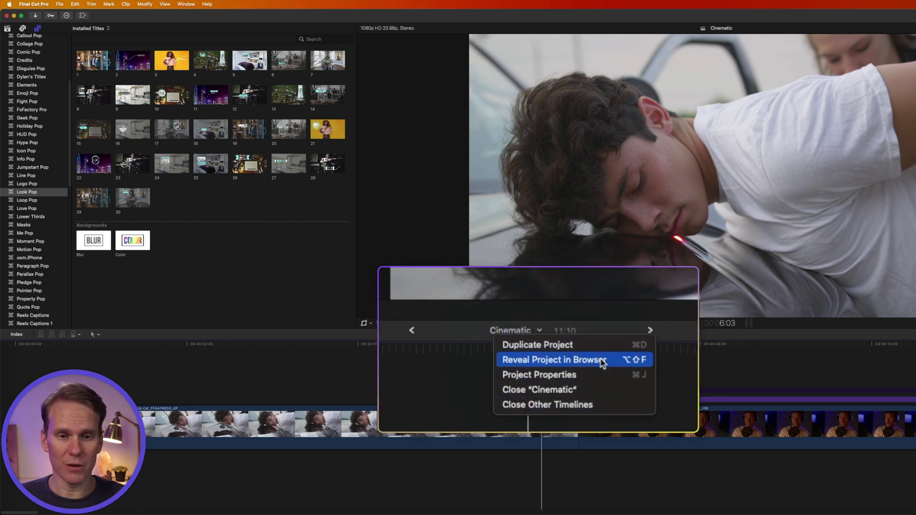
pyautogui.hotkey('alt', 'shift', 'f')
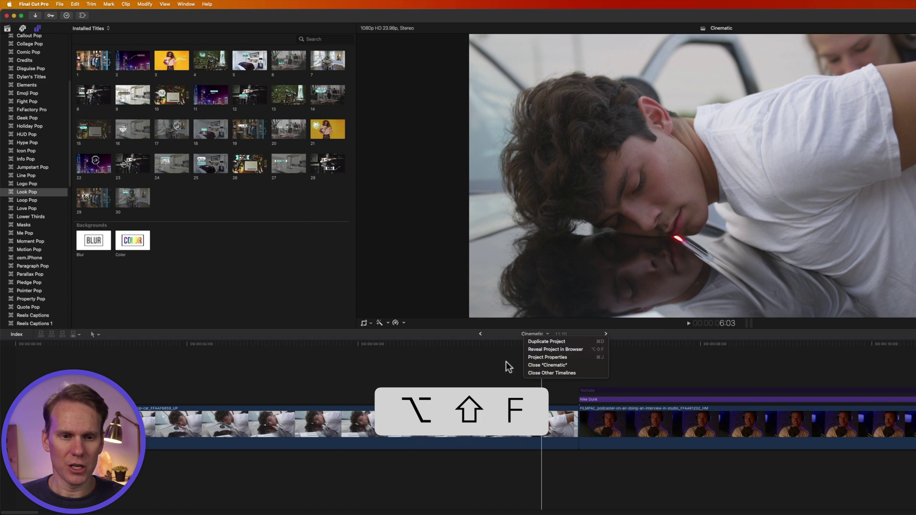
pyautogui.click(506, 362)
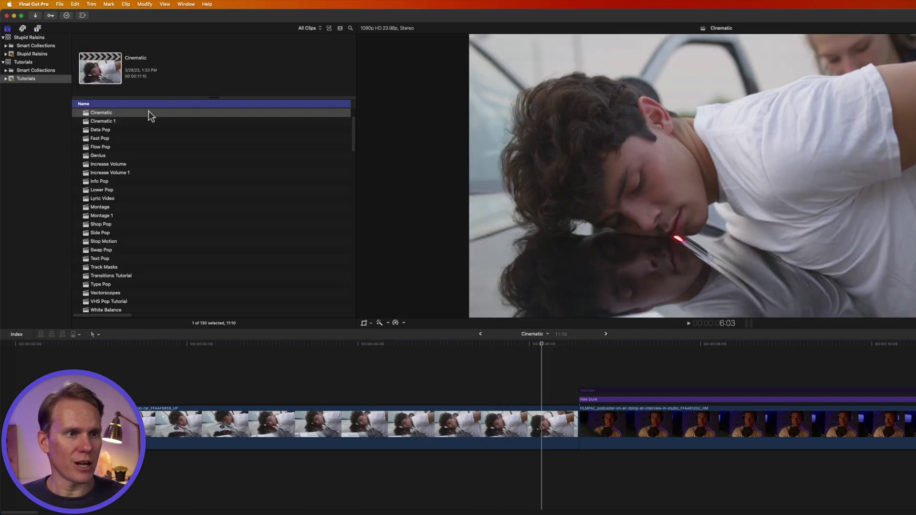
pyautogui.click(149, 113)
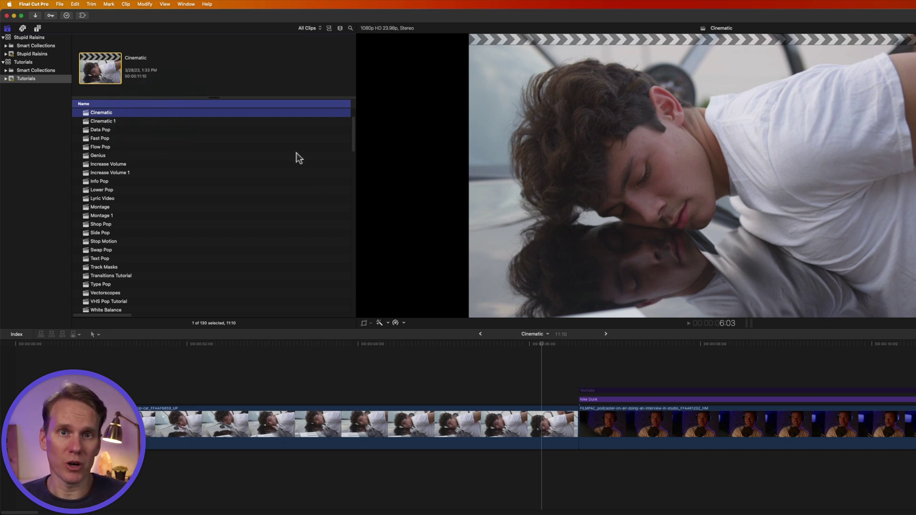
# Show the project properties of the open Cinematic project
pyautogui.click(533, 334)
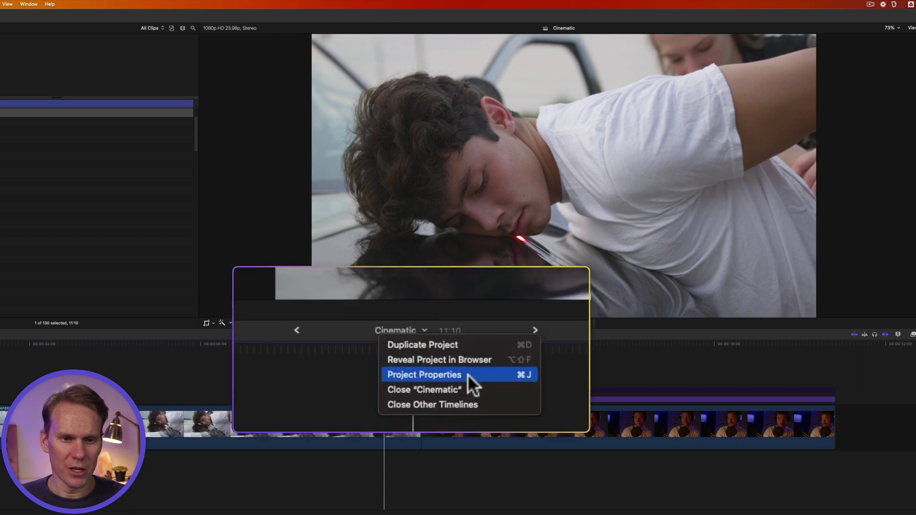
pyautogui.click(277, 404)
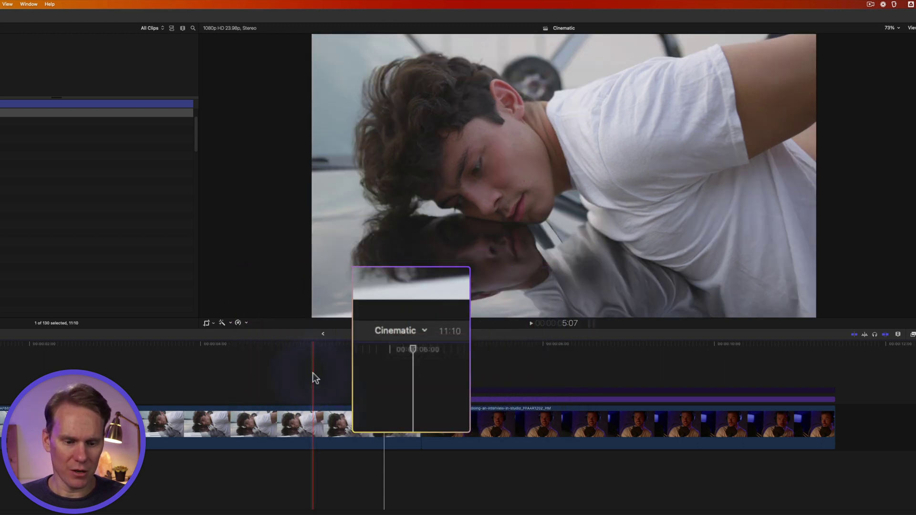
pyautogui.press('super+j')
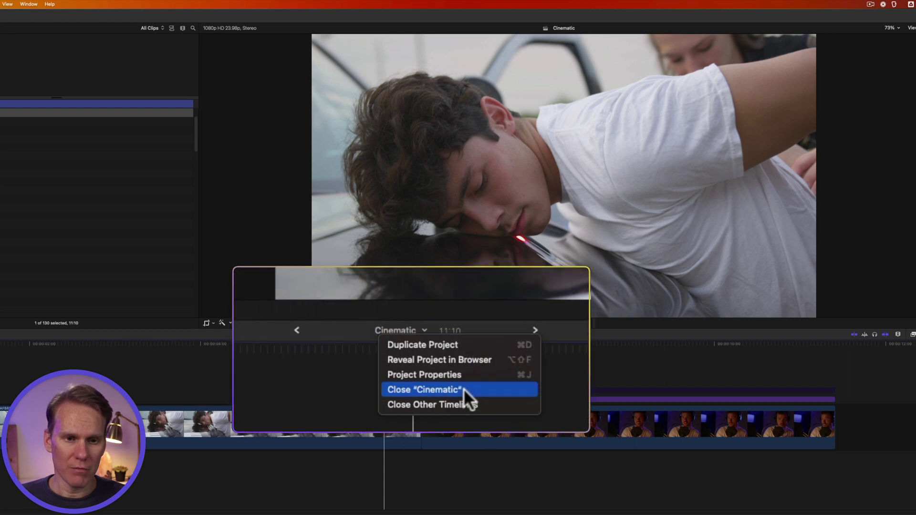
# Close the Cinematic timeline, and close all other timelines so only AVCHD stays in the timeline history
pyautogui.click(463, 388)
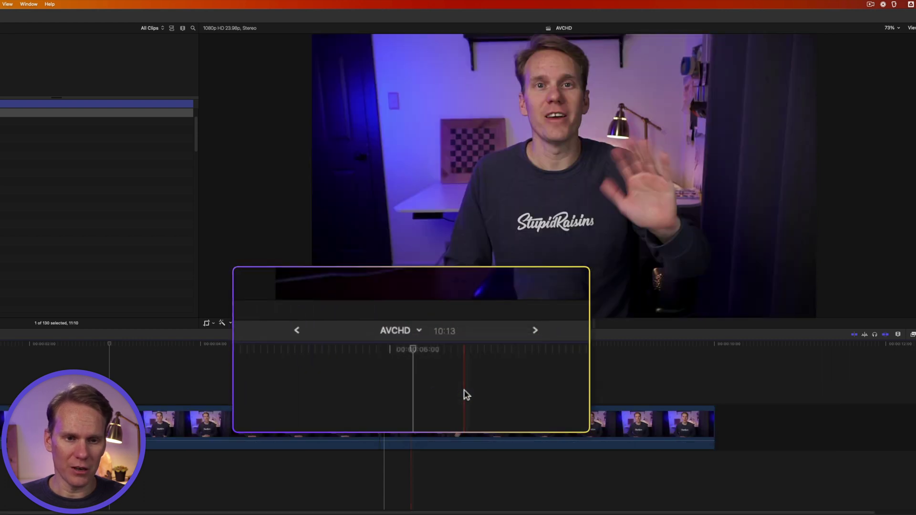
pyautogui.click(419, 330)
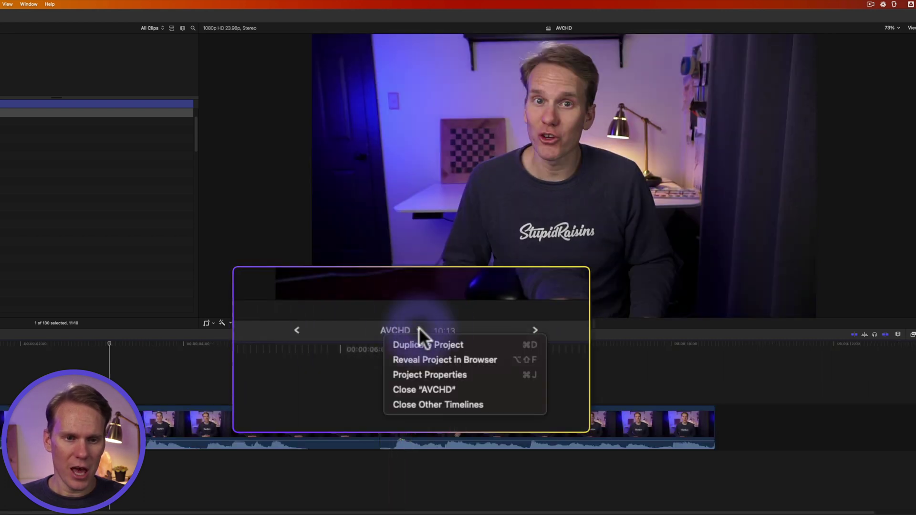
pyautogui.click(494, 406)
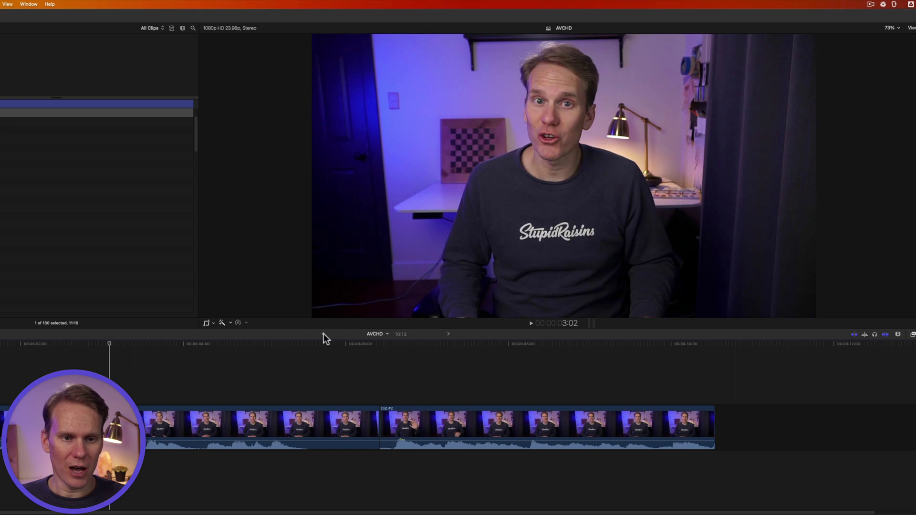
pyautogui.click(324, 333)
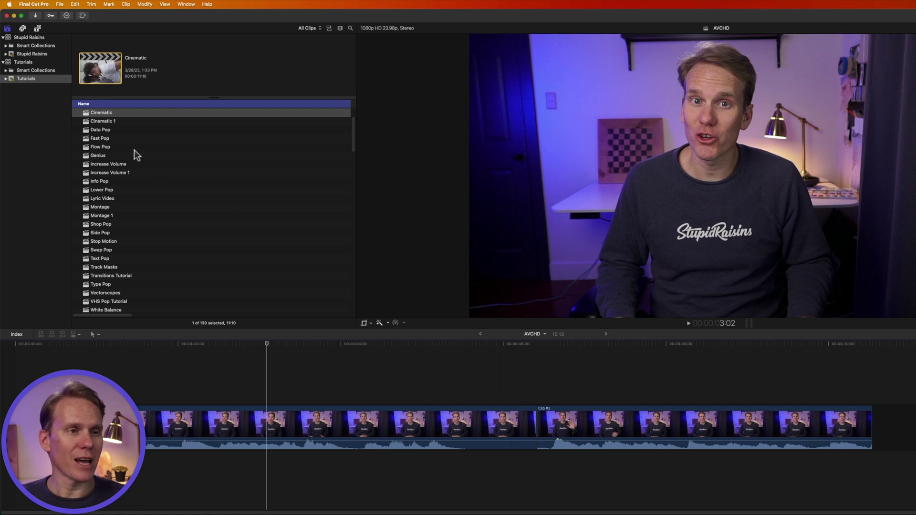
# Open the Cinematic project from the Tutorials library in the timeline
pyautogui.click(131, 154)
pyautogui.scroll(2, 130, 153)
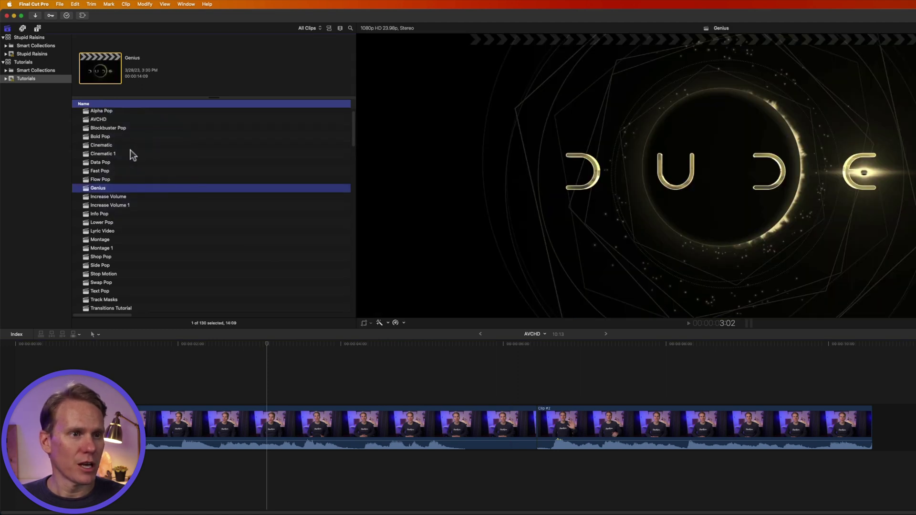
pyautogui.doubleClick(122, 144)
pyautogui.scroll(-2, 122, 144)
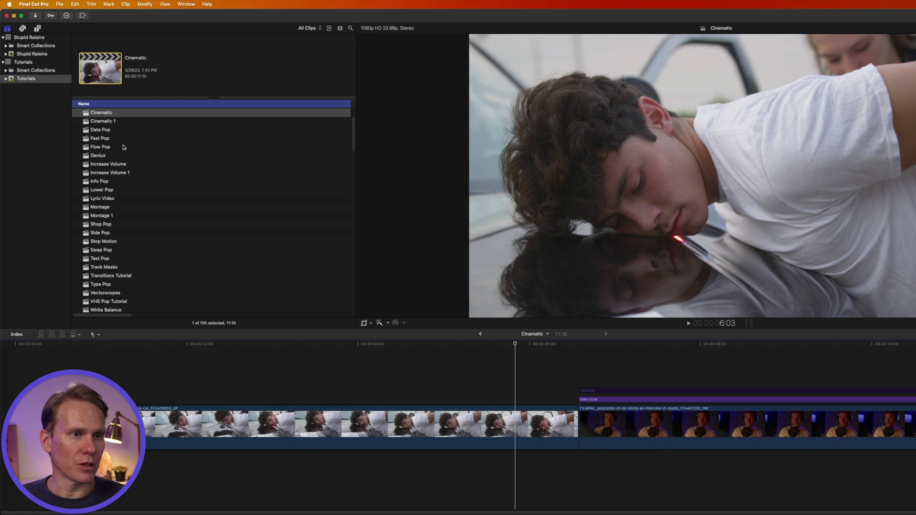
# Select the Montage 1, Increase Volume 1 and Cinematic 1 projects together and view the actions available for them
pyautogui.click(138, 215)
pyautogui.keyDown('super'); pyautogui.click(133, 171); pyautogui.keyUp('super')
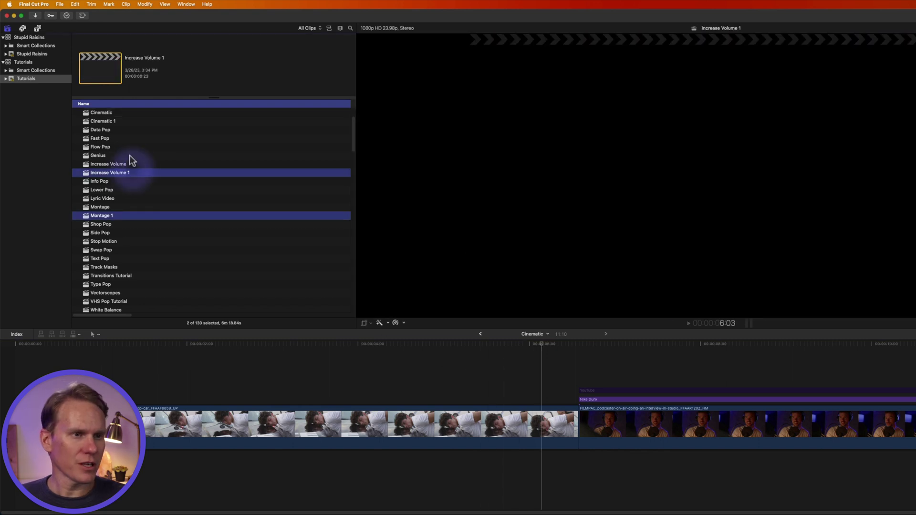
pyautogui.keyDown('super'); pyautogui.click(115, 123); pyautogui.keyUp('super')
pyautogui.rightClick(120, 122)
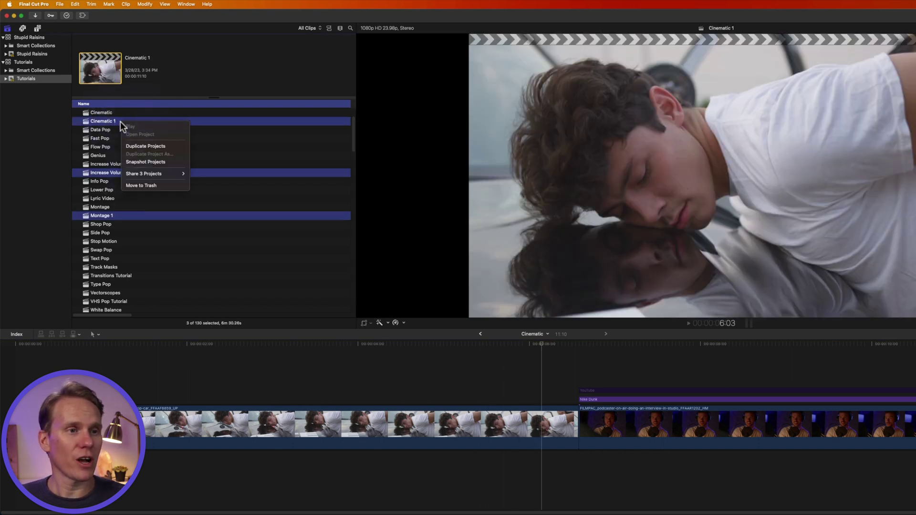
pyautogui.press('Escape')
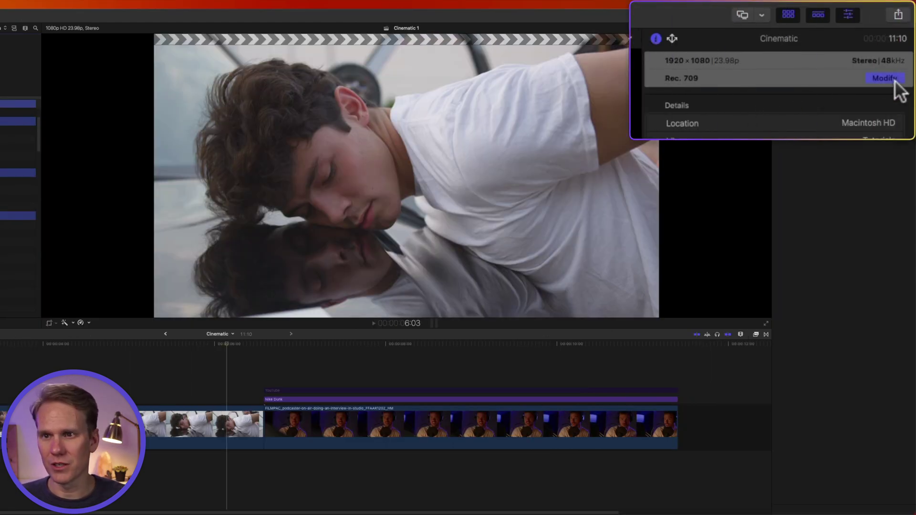
# Open the Cinematic project's settings for review and cancel out of them
pyautogui.click(878, 76)
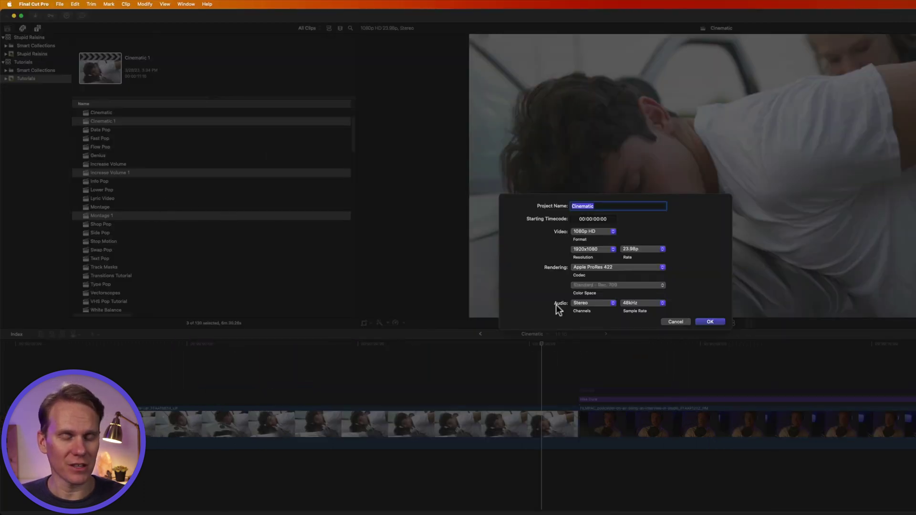
pyautogui.click(675, 321)
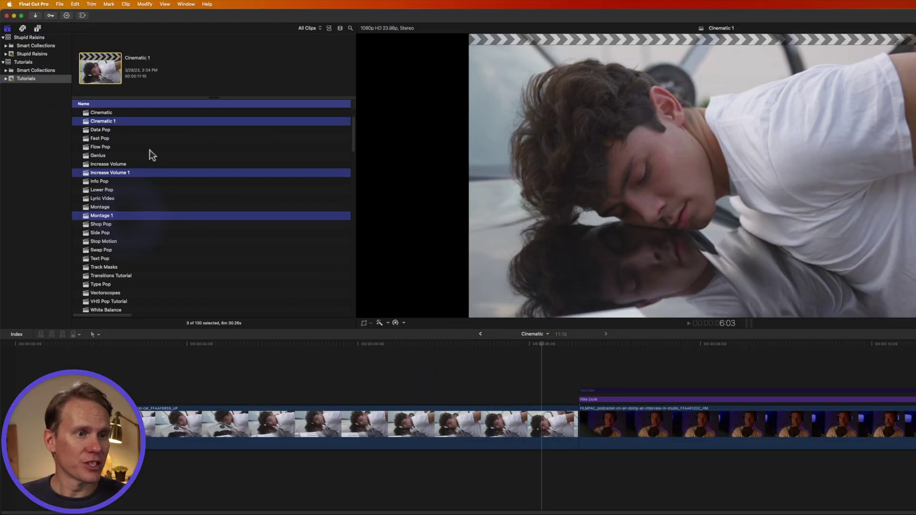
# Consolidate the three selected projects' media into the Tutorials library, including only the original media
pyautogui.scroll(1, 147, 139)
pyautogui.scroll(3, 152, 143)
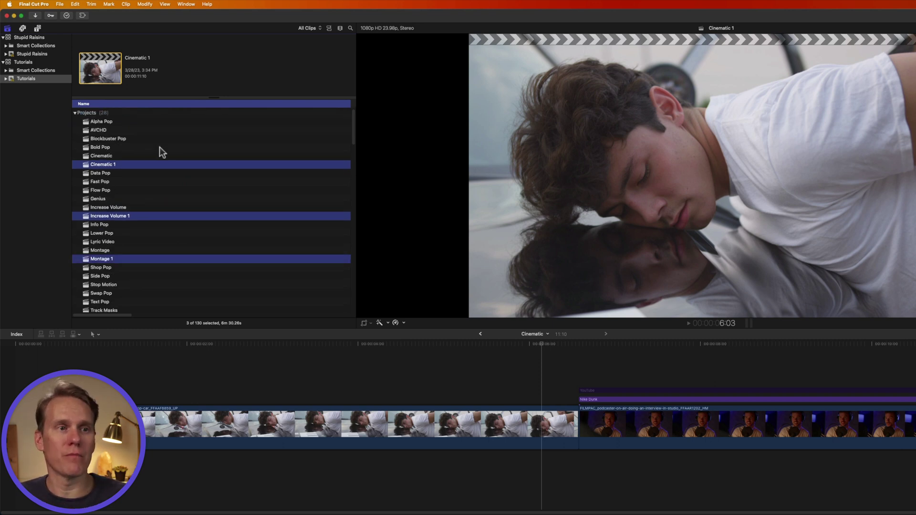
pyautogui.click(58, 5)
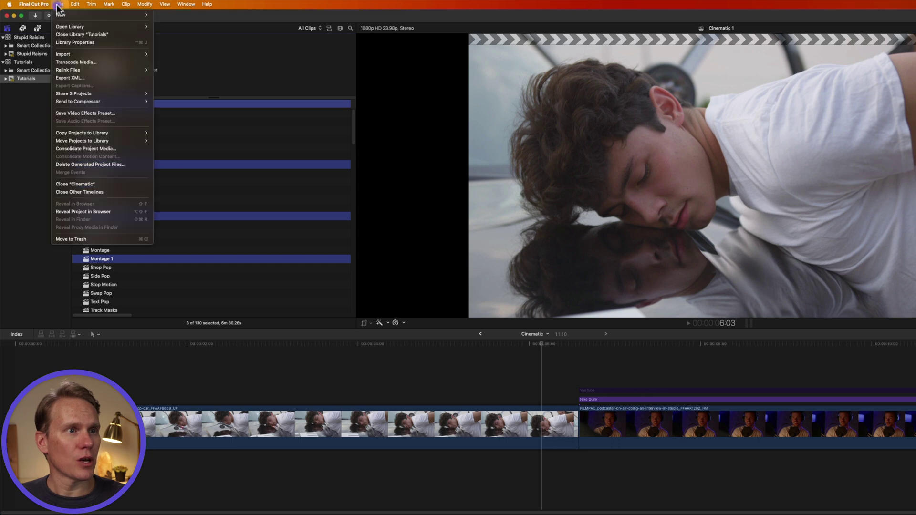
pyautogui.click(135, 155)
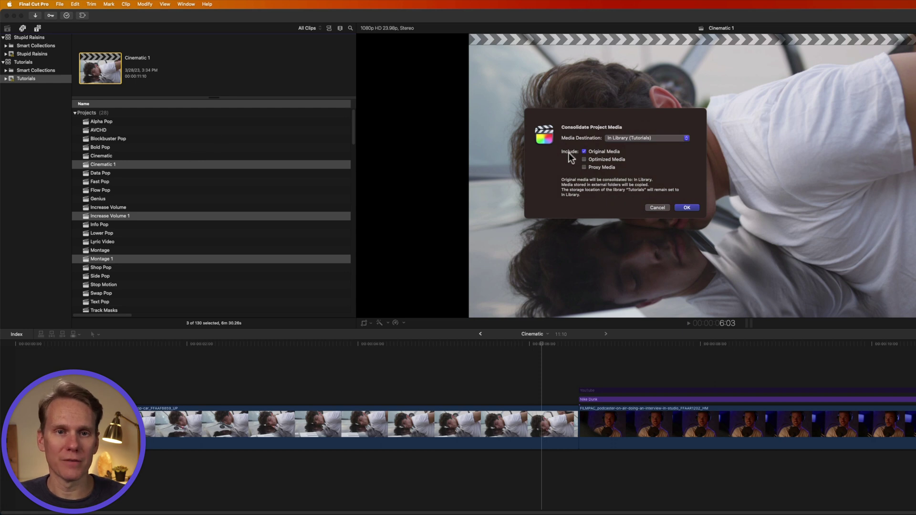
pyautogui.click(623, 138)
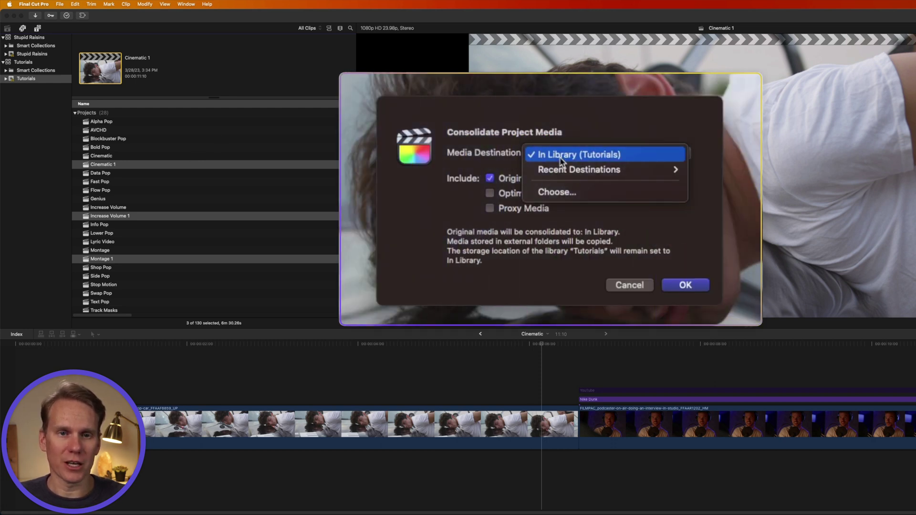
pyautogui.click(560, 155)
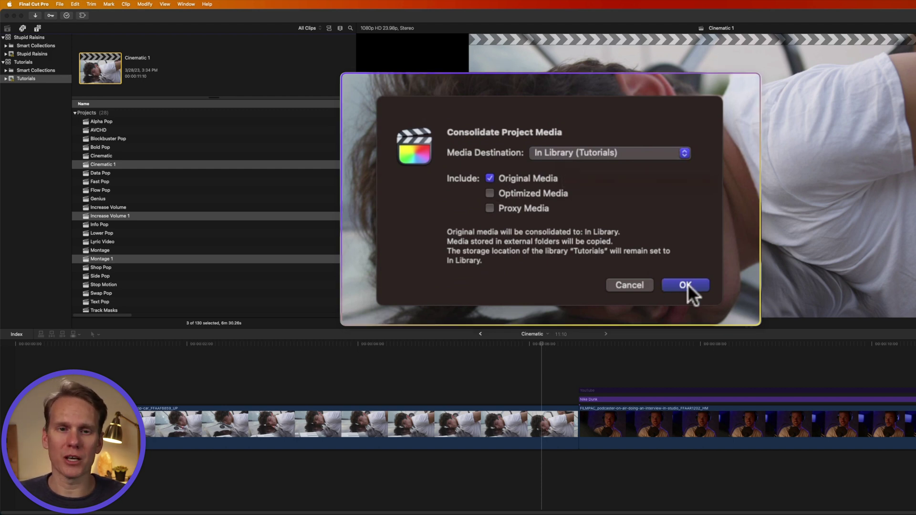
pyautogui.click(687, 208)
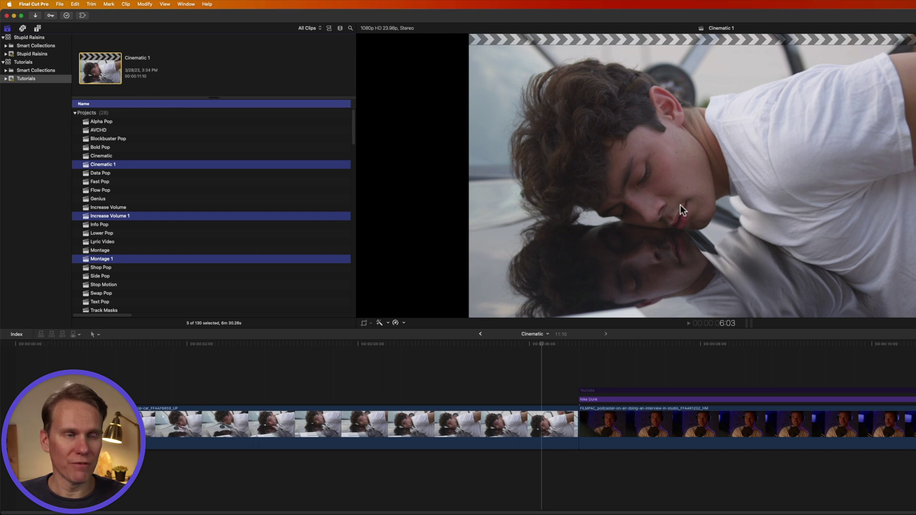
# With the browser no longer active, delete the generated clip files, including both optimized and proxy media
pyautogui.click(596, 179)
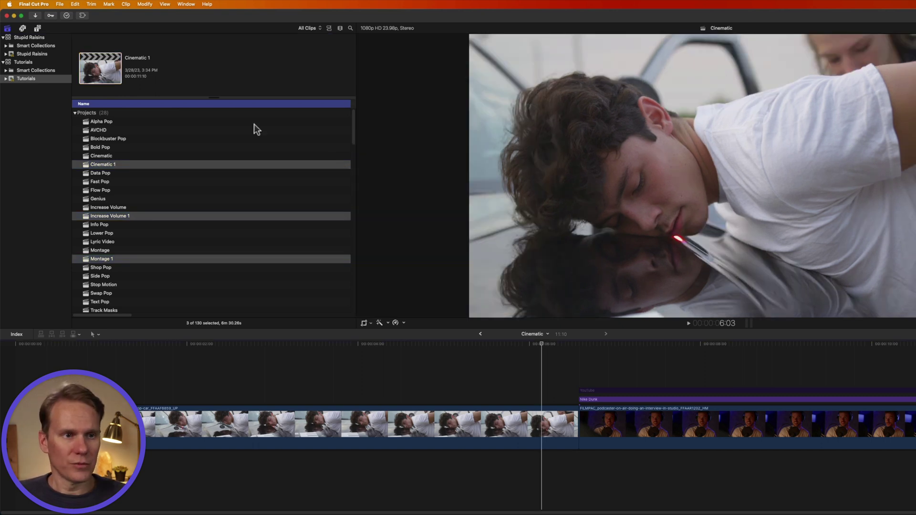
pyautogui.click(60, 4)
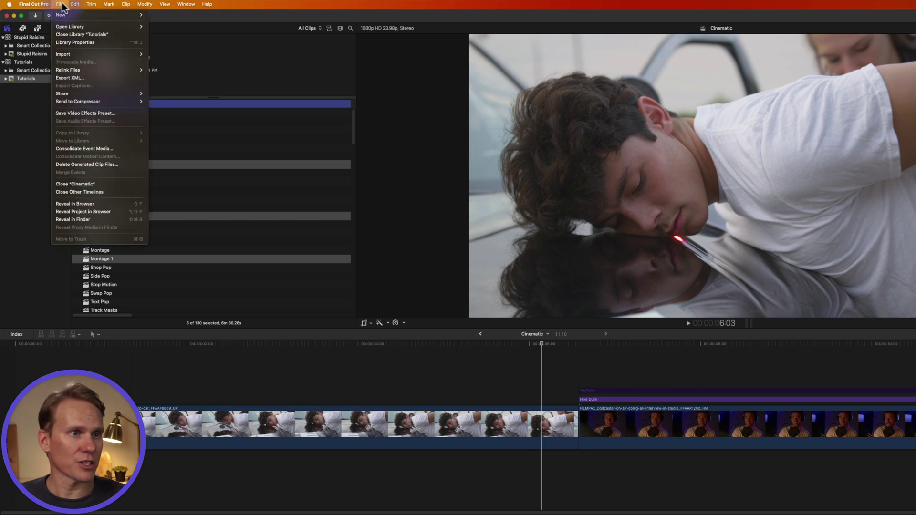
pyautogui.click(104, 165)
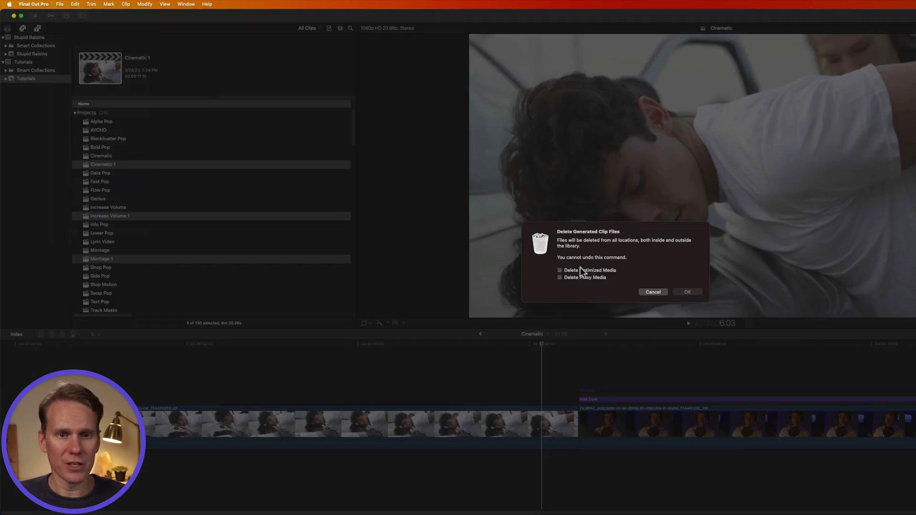
pyautogui.click(577, 270)
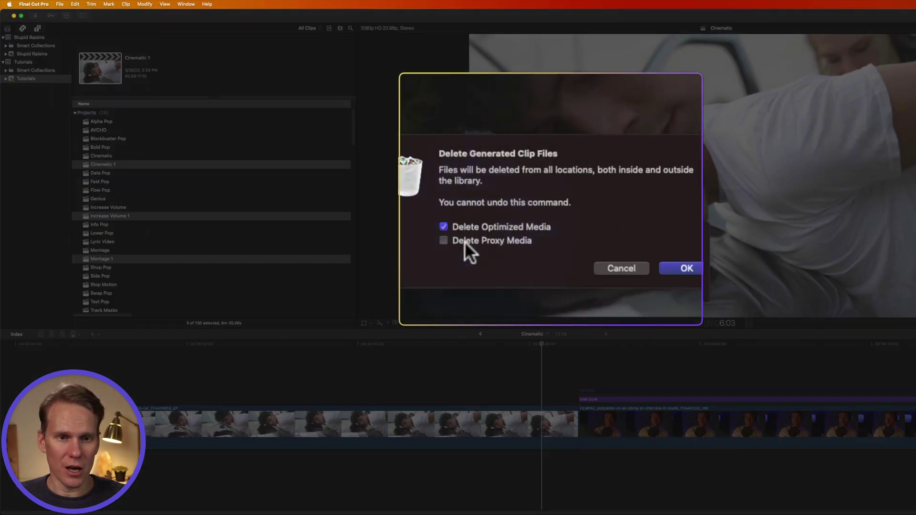
pyautogui.click(579, 277)
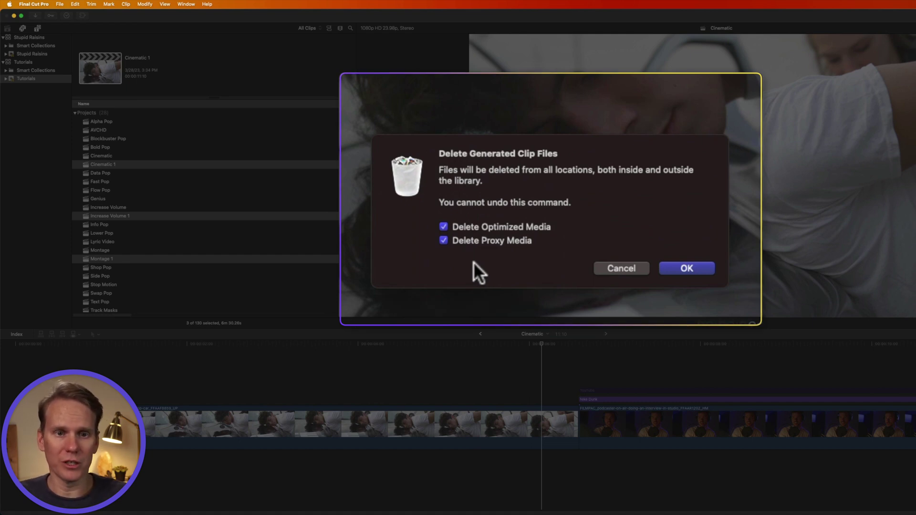
pyautogui.click(687, 268)
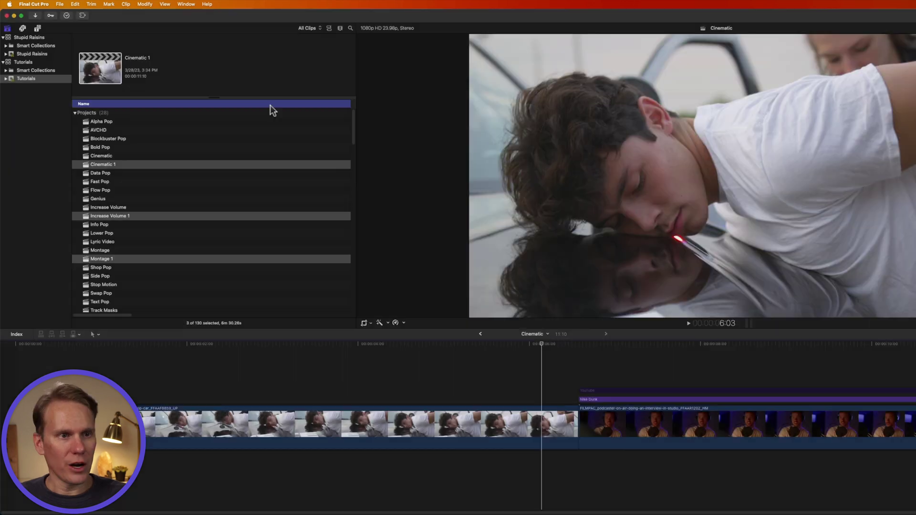
# Move the Cinematic 1, Increase Volume 1 and Montage 1 projects to the trash together
pyautogui.click(271, 164)
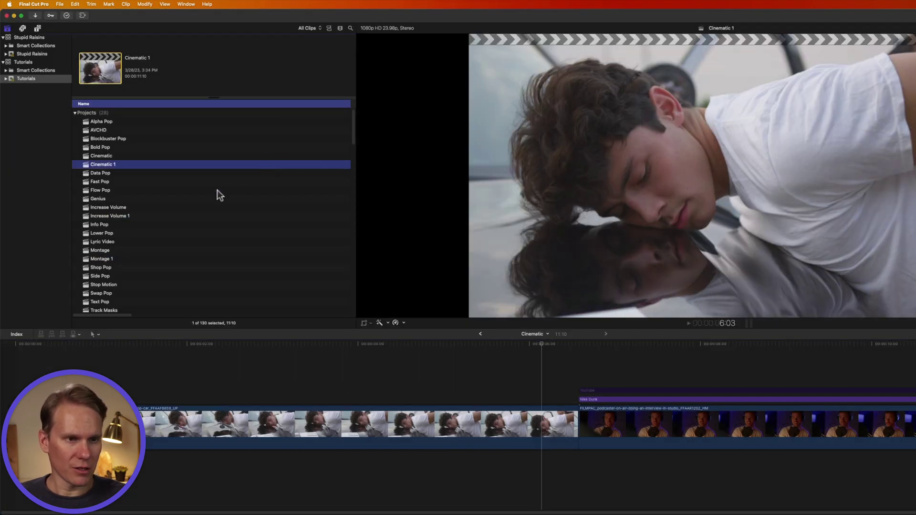
pyautogui.keyDown('super'); pyautogui.click(145, 214); pyautogui.keyUp('super')
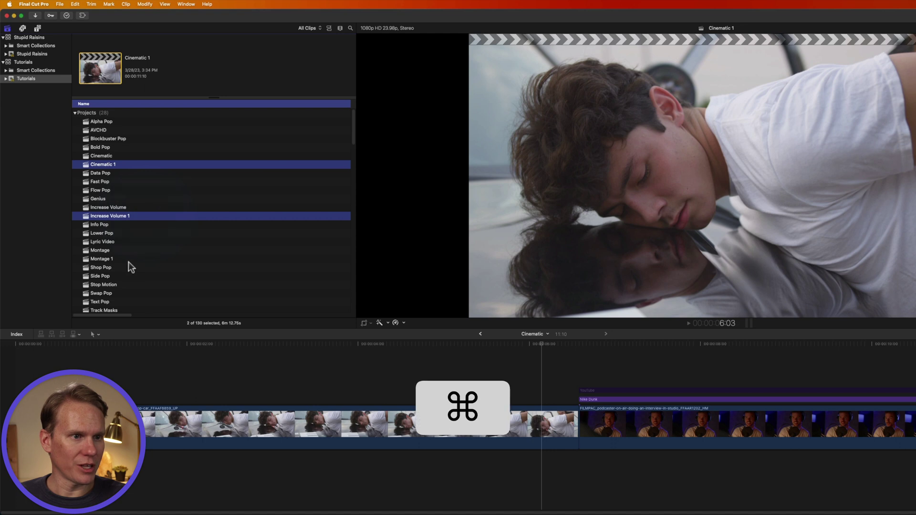
pyautogui.keyDown('super'); pyautogui.click(128, 259); pyautogui.keyUp('super')
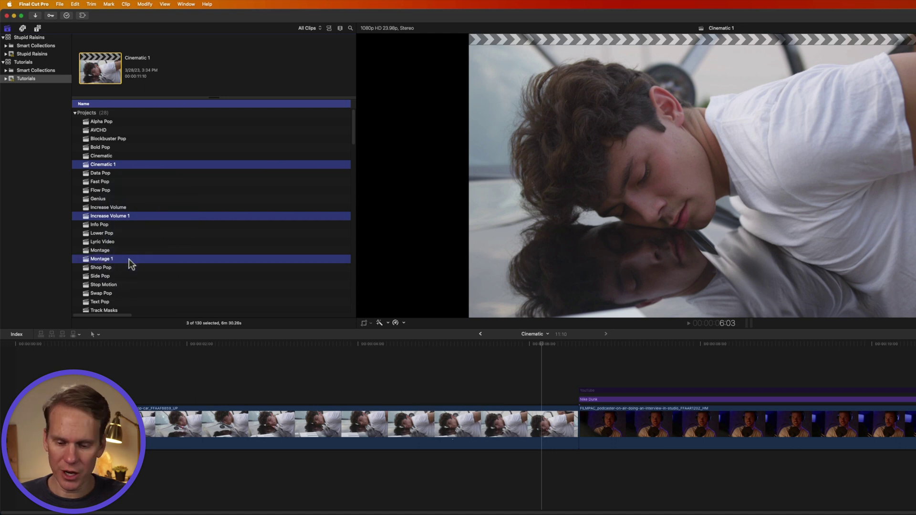
pyautogui.press('super+BackSpace')
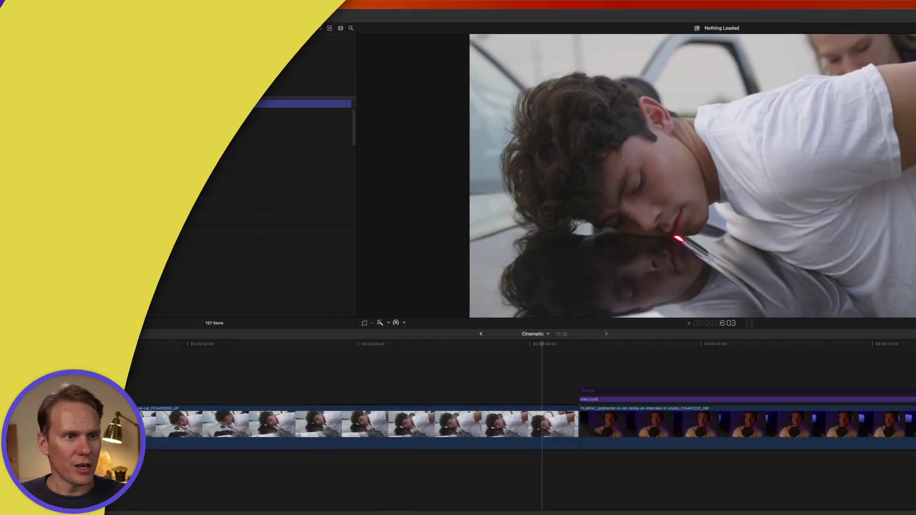
# Select the Blockbuster Pop, Increase Volume and Lyric Video projects together and look through the ways to share them
pyautogui.click(138, 139)
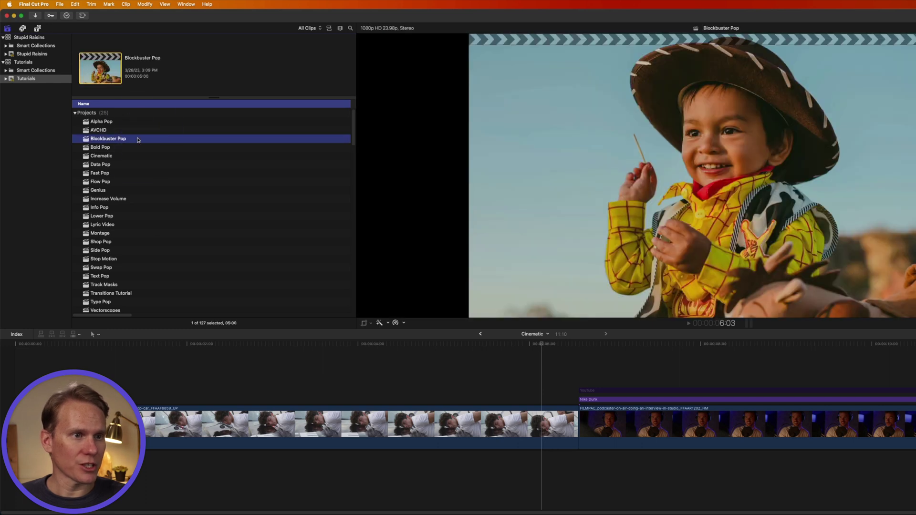
pyautogui.keyDown('super'); pyautogui.click(133, 199); pyautogui.keyUp('super')
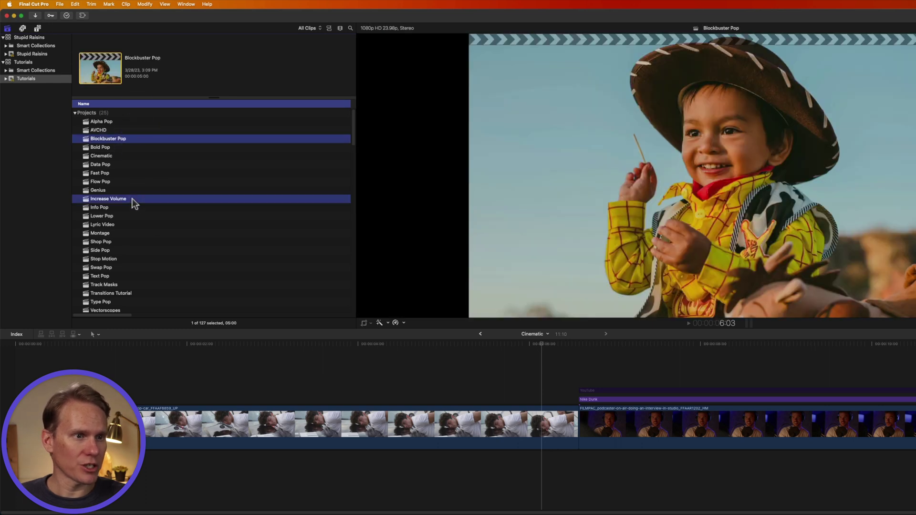
pyautogui.keyDown('super'); pyautogui.click(124, 225); pyautogui.keyUp('super')
pyautogui.click(60, 4)
pyautogui.moveTo(110, 109)
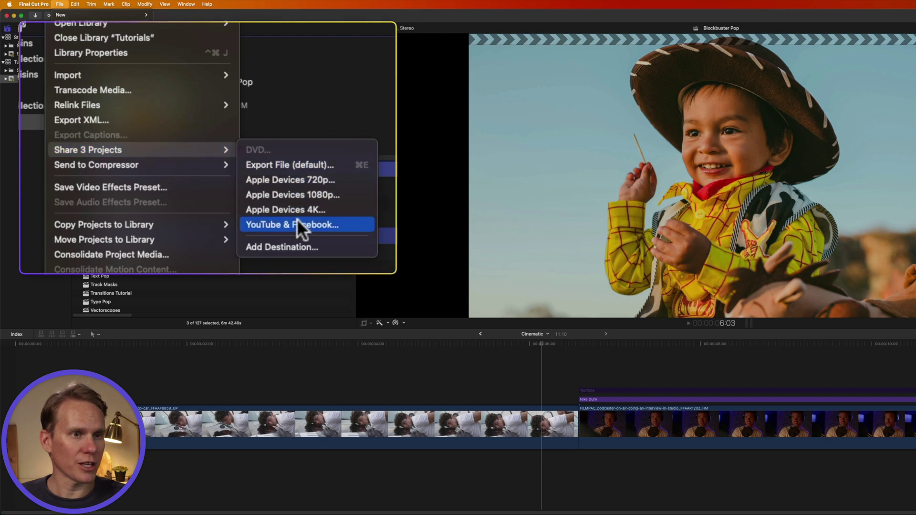
pyautogui.press('Escape')
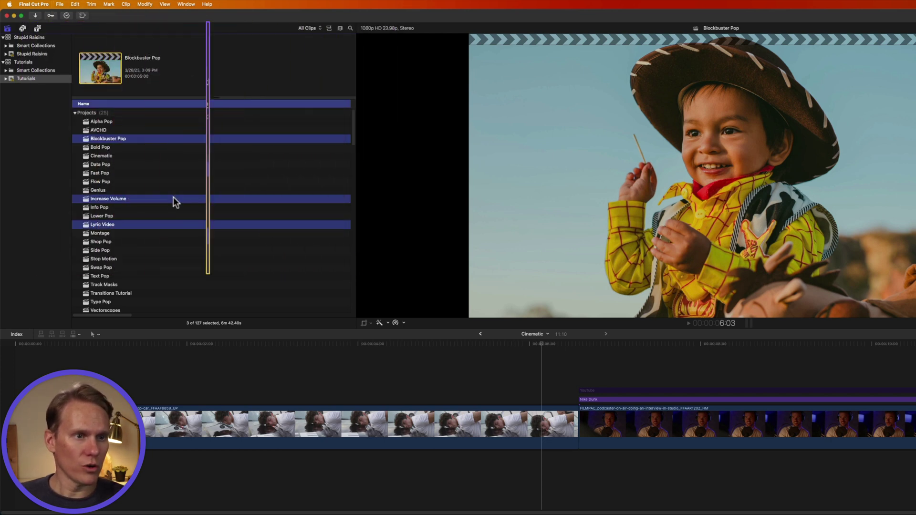
pyautogui.rightClick(174, 198)
pyautogui.moveTo(221, 247)
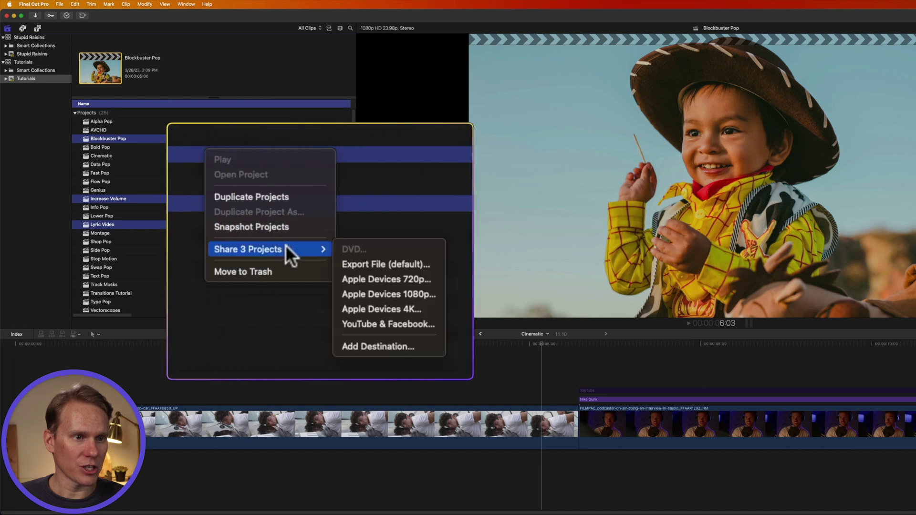
pyautogui.click(365, 259)
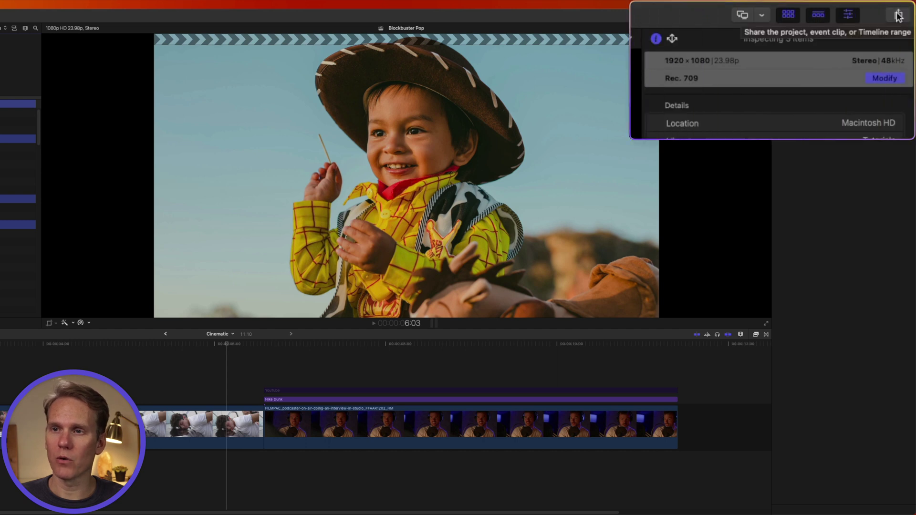
pyautogui.click(906, 16)
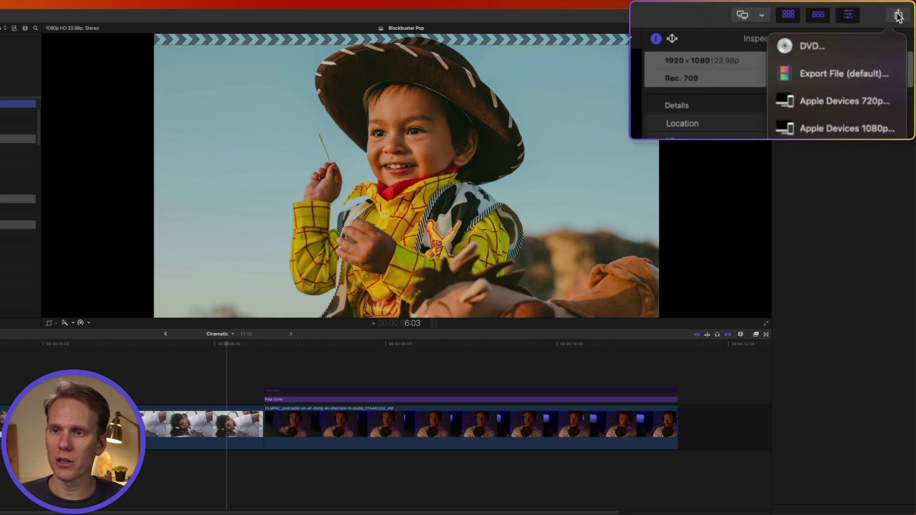
pyautogui.click(834, 78)
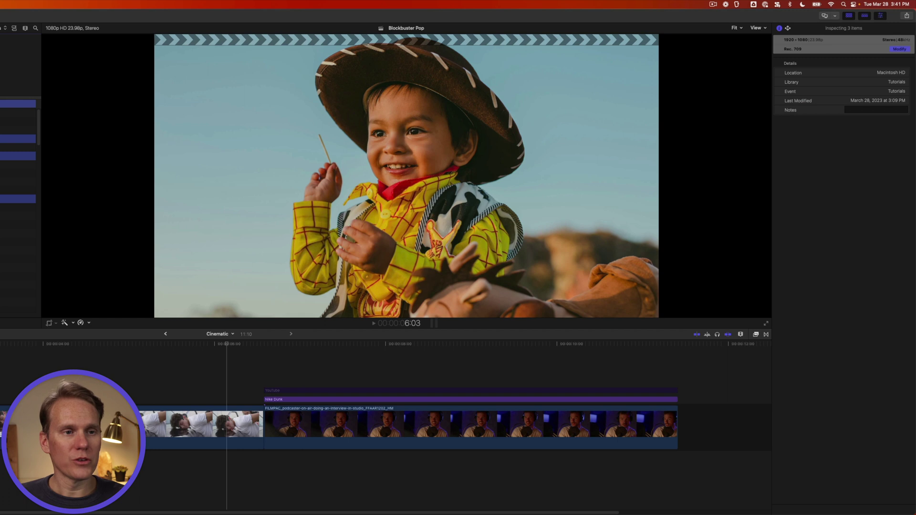
# Start a batch file export of Blockbuster Pop, Cinematic and Increase Volume, review the export settings and continue to the save location
pyautogui.press('super+e')
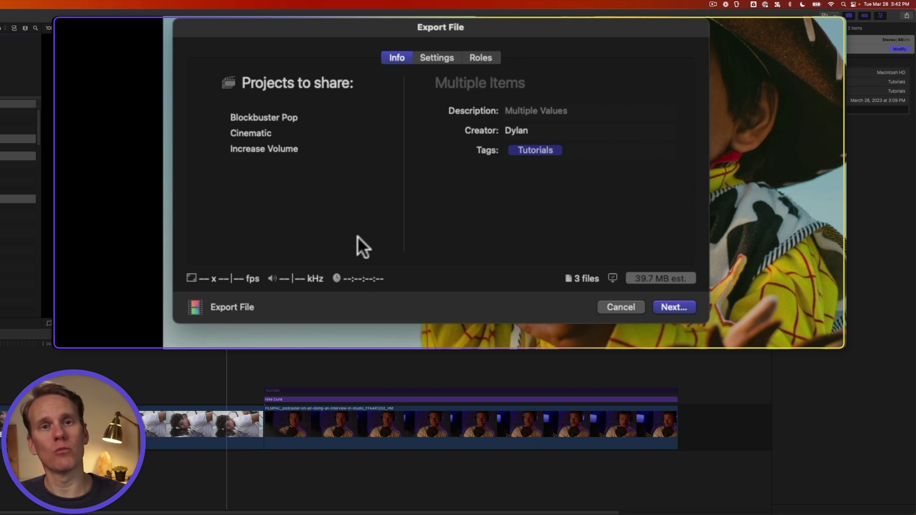
pyautogui.click(433, 58)
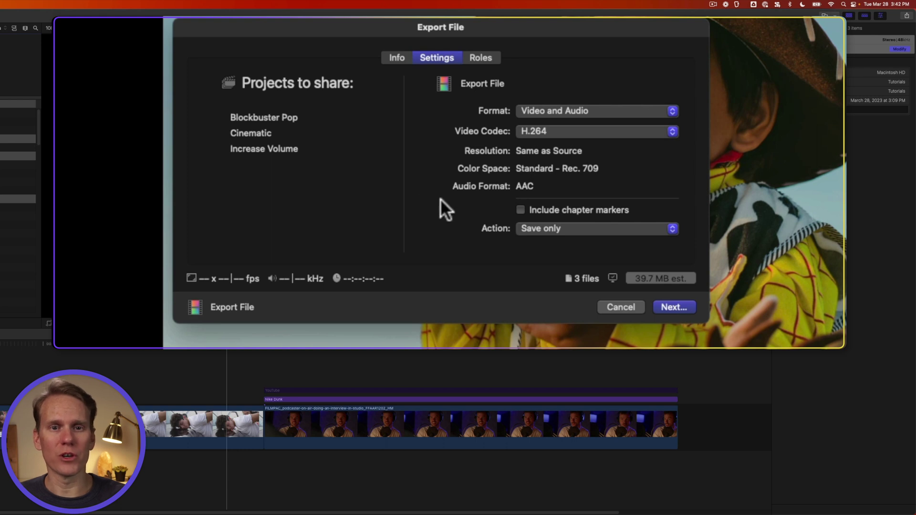
pyautogui.click(678, 304)
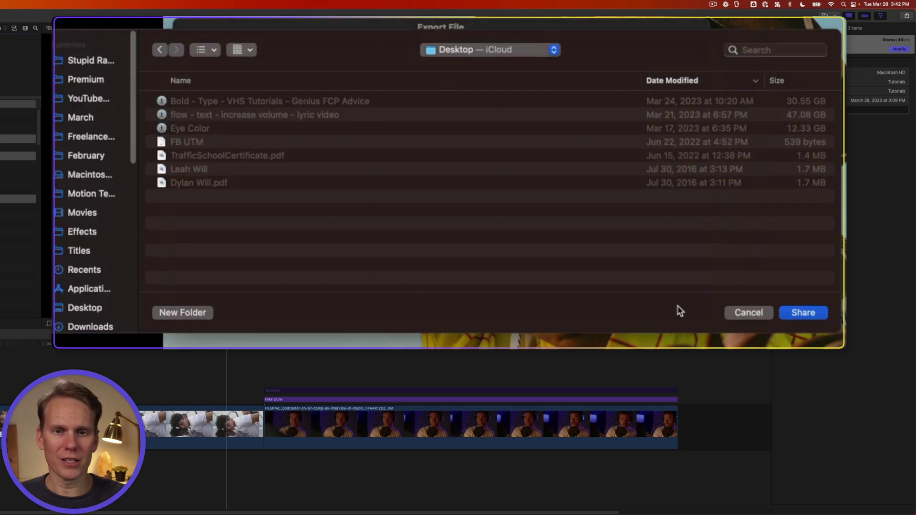